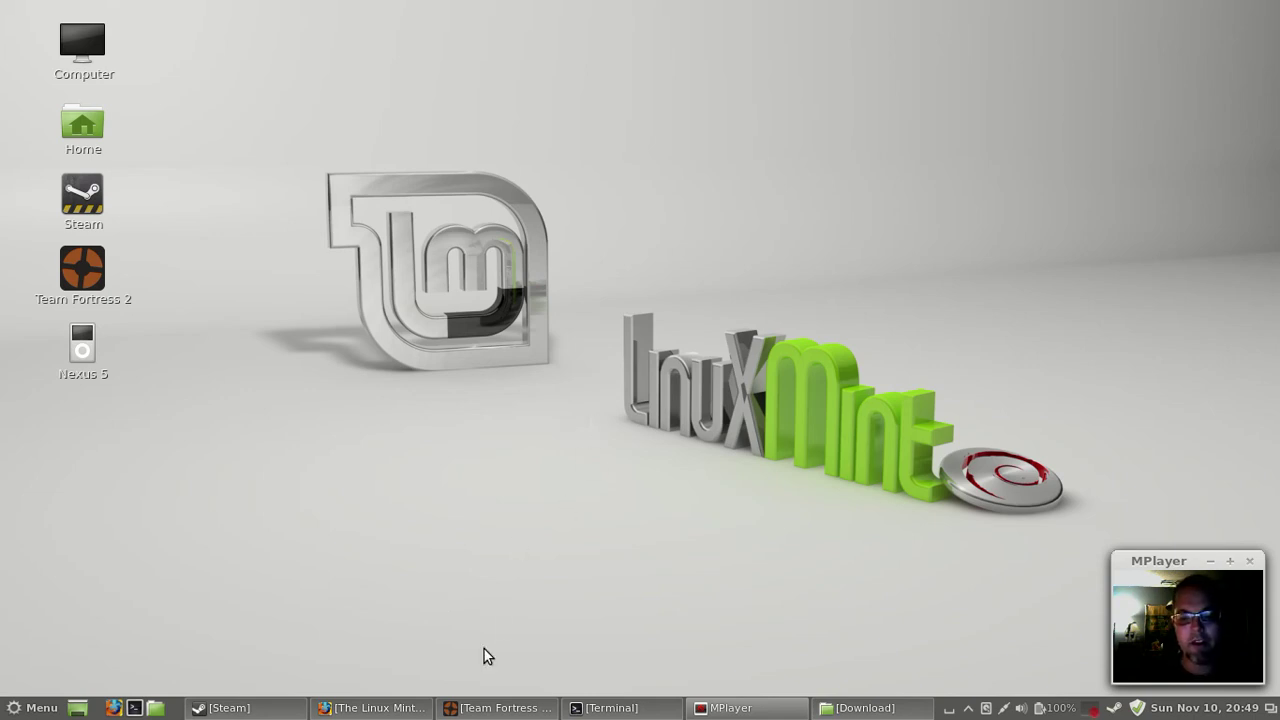
# Switch to Firefox and read the highlights and the LMDE in brief section of the Linux Mint Debian 201303 release post.
pyautogui.click(372, 708)
pyautogui.scroll(3, 467, 450)
pyautogui.scroll(20, 467, 450)
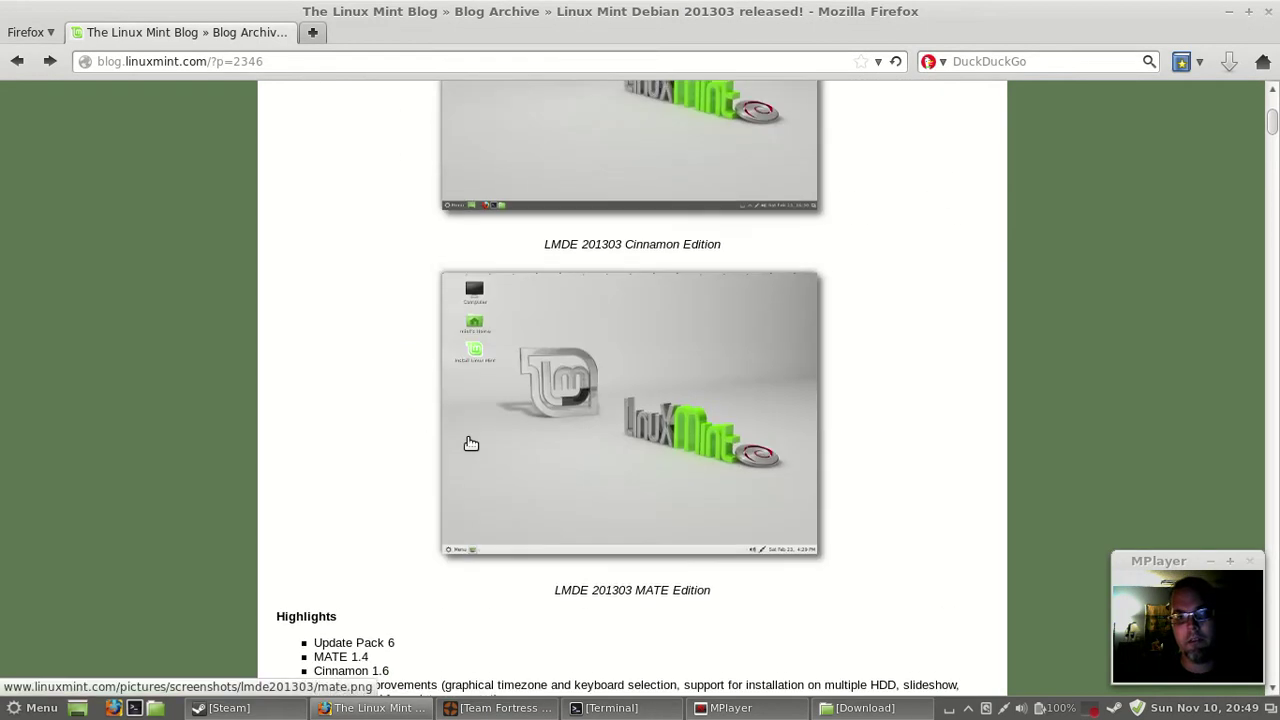
pyautogui.scroll(4, 470, 443)
pyautogui.scroll(-9, 470, 443)
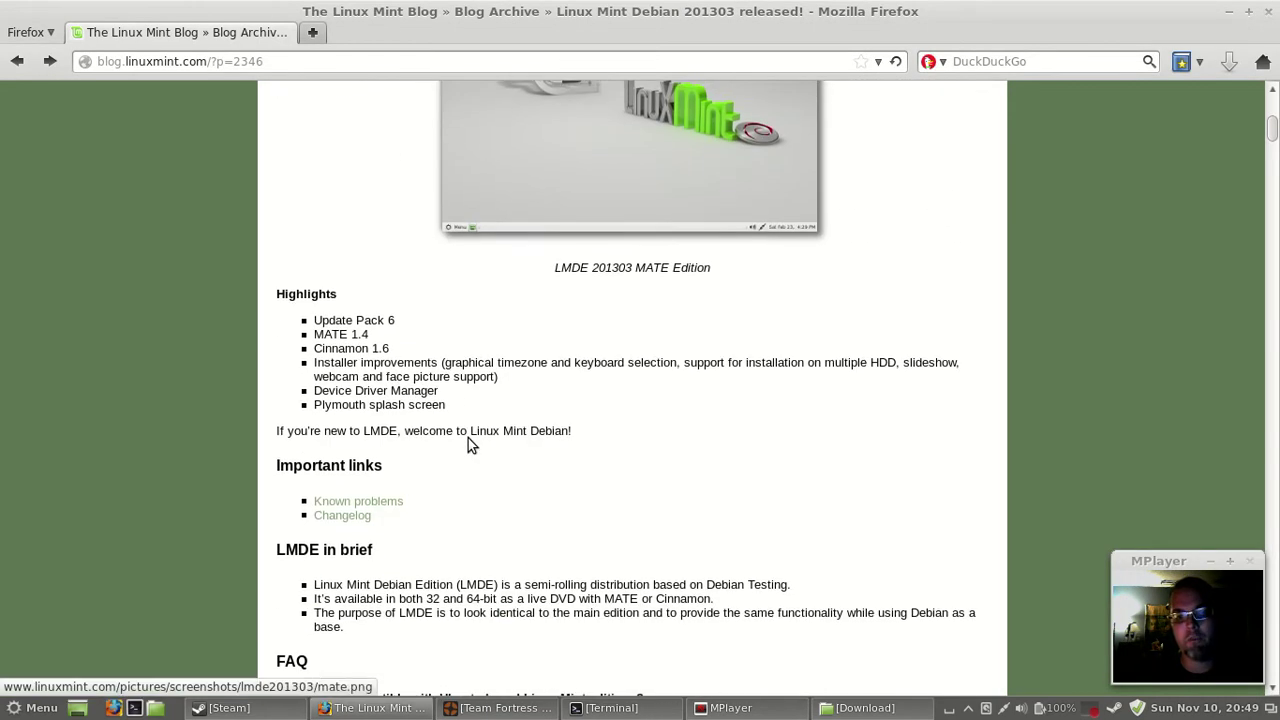
pyautogui.scroll(-4, 468, 443)
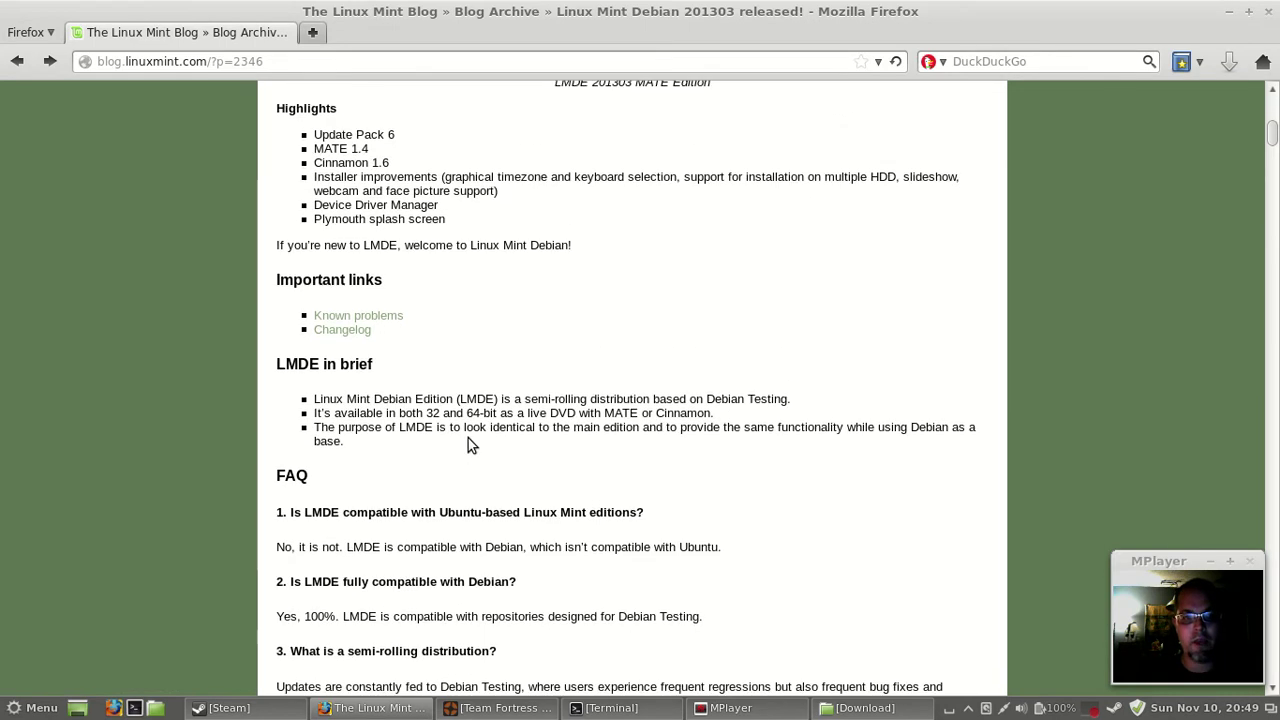
pyautogui.scroll(-4, 470, 445)
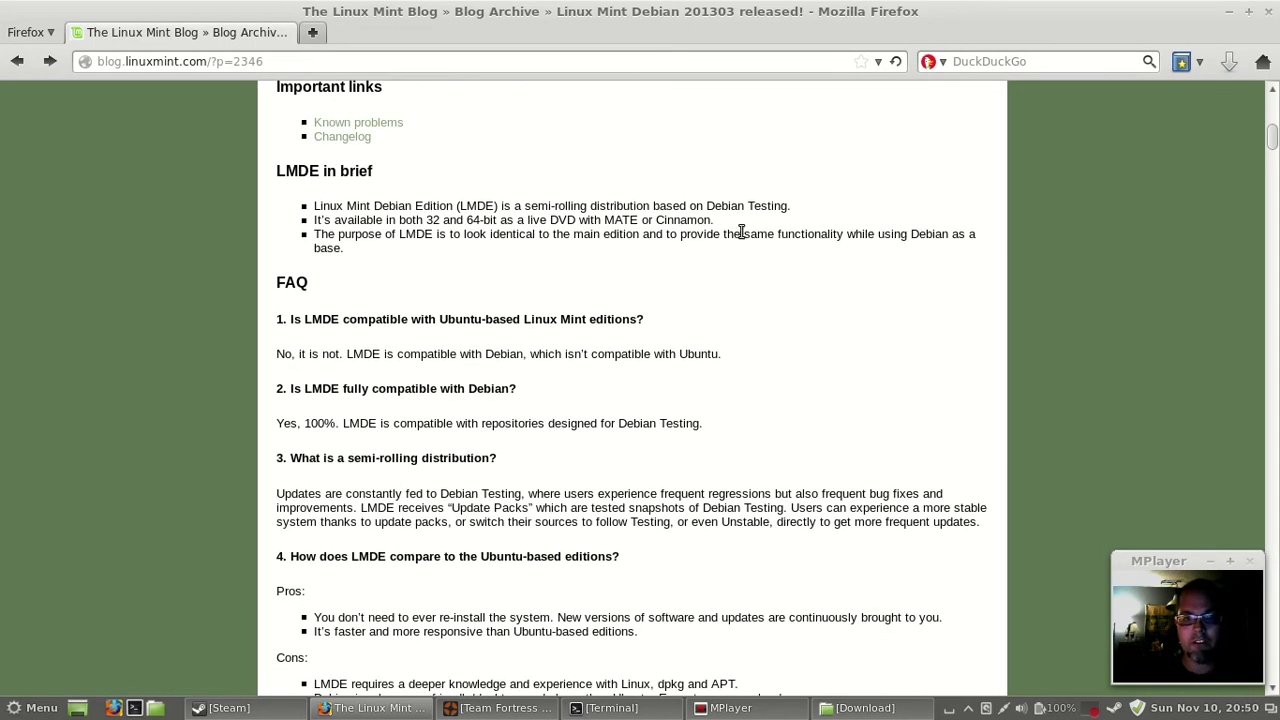
# Review the release post's FAQ, pros and cons, additional notes and download links, and minimize the browser.
pyautogui.scroll(1, 702, 355)
pyautogui.scroll(-10, 702, 357)
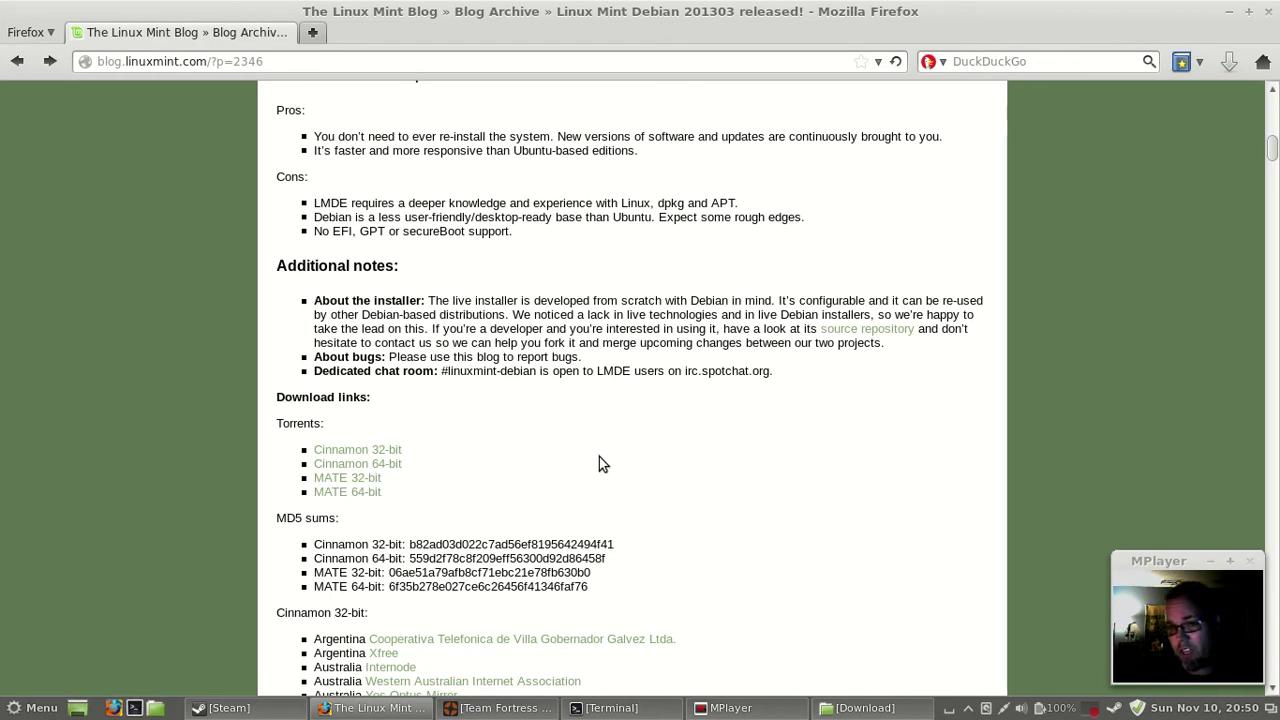
pyautogui.scroll(-5, 599, 457)
pyautogui.scroll(-6, 599, 464)
pyautogui.scroll(4, 650, 410)
pyautogui.scroll(9, 645, 415)
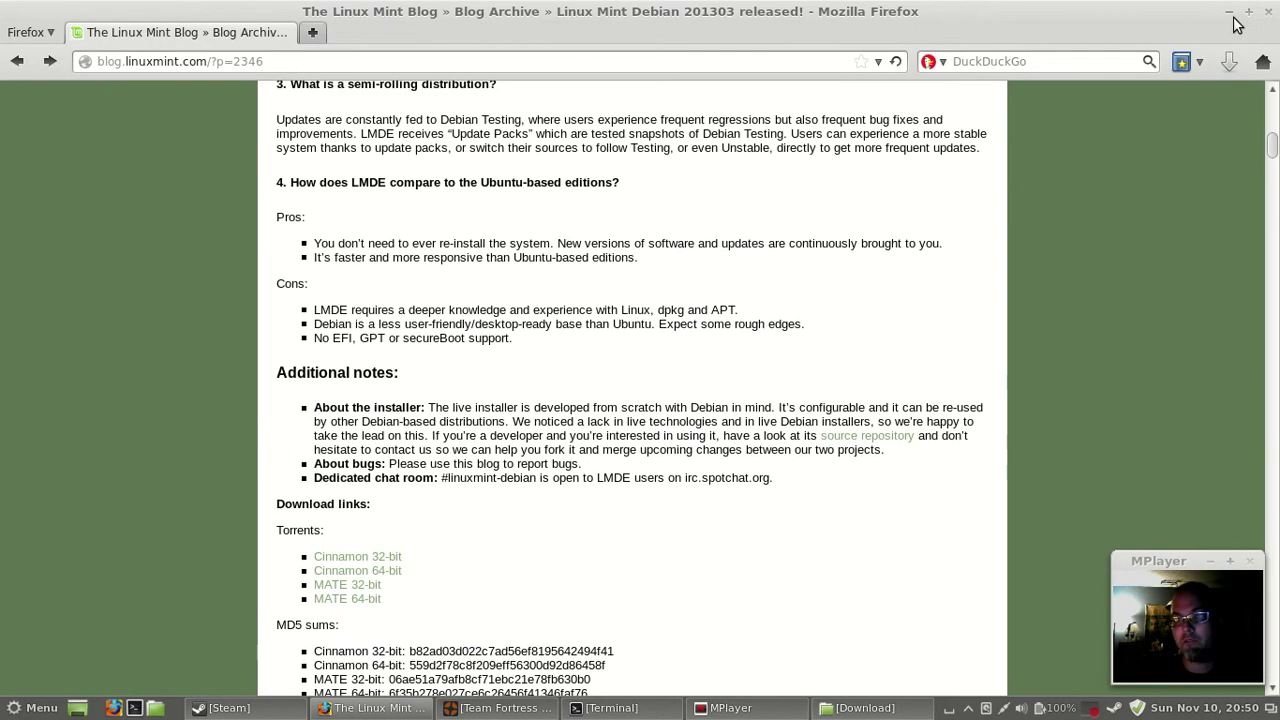
pyautogui.click(1230, 12)
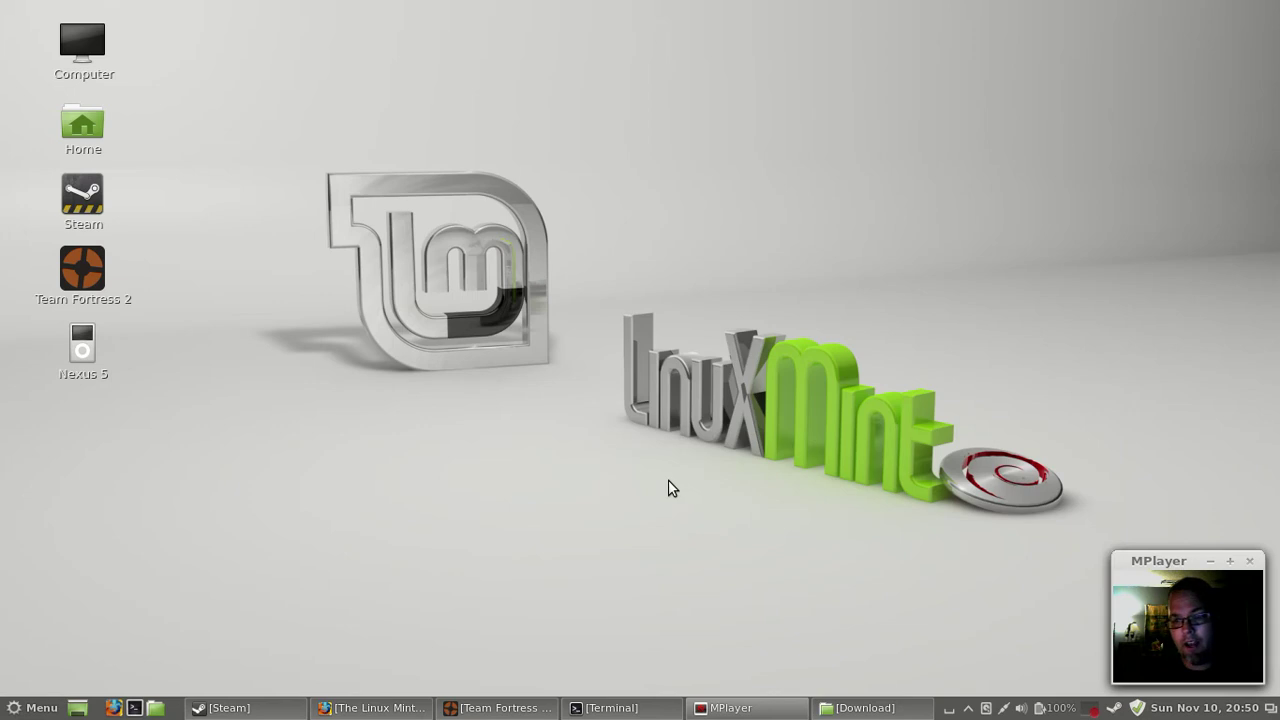
# Open the Nexus 5 device from the desktop in an unmaximized file manager window and show its Internal storage.
pyautogui.doubleClick(83, 342)
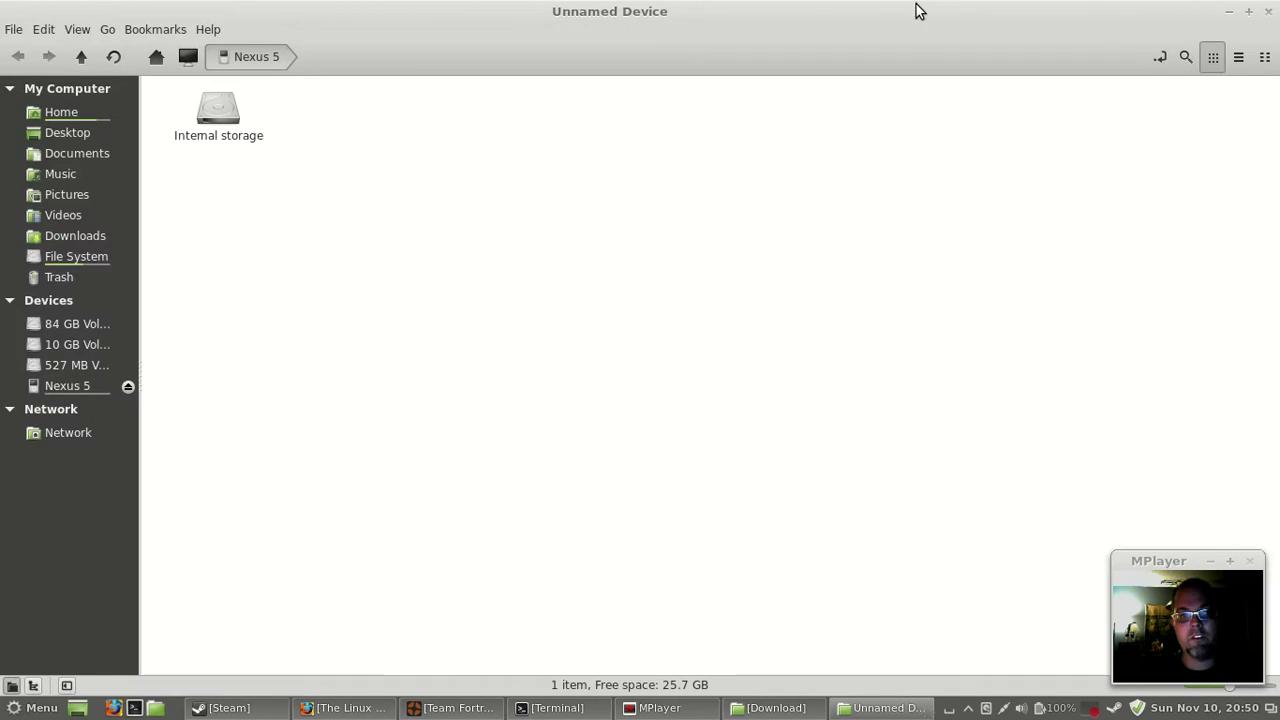
pyautogui.click(1248, 11)
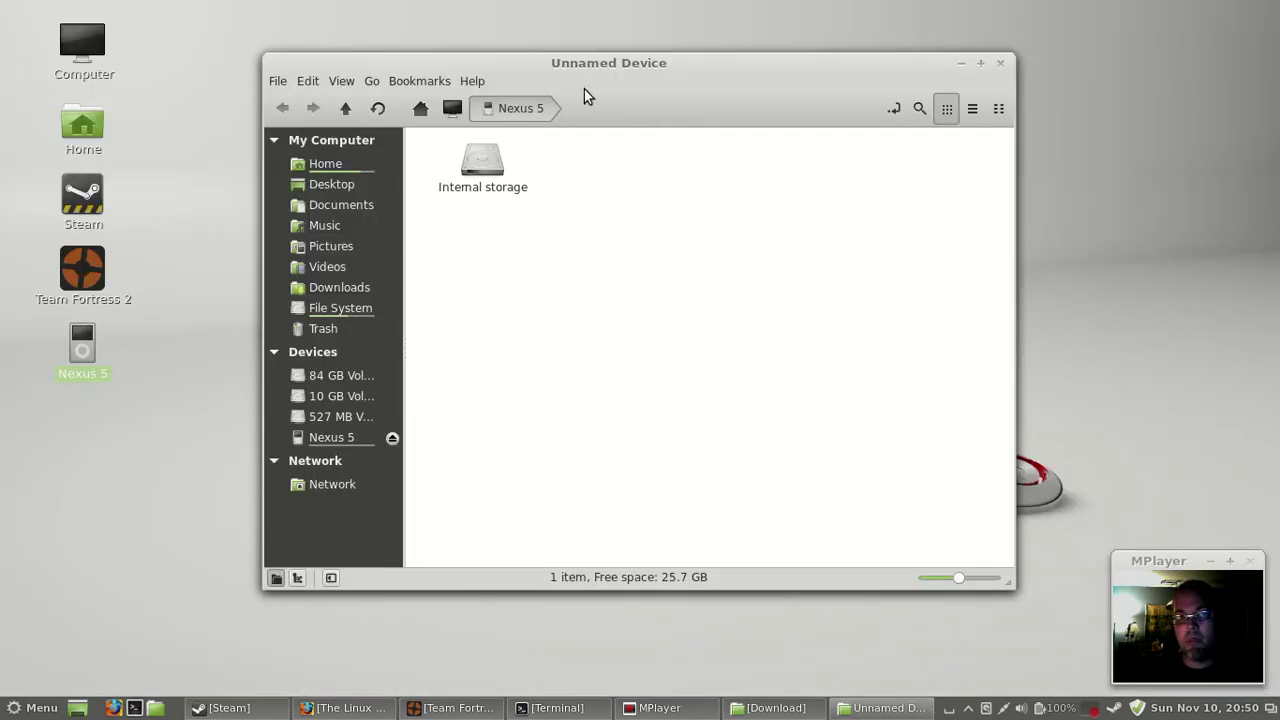
pyautogui.moveTo(591, 80); pyautogui.dragTo(671, 68)
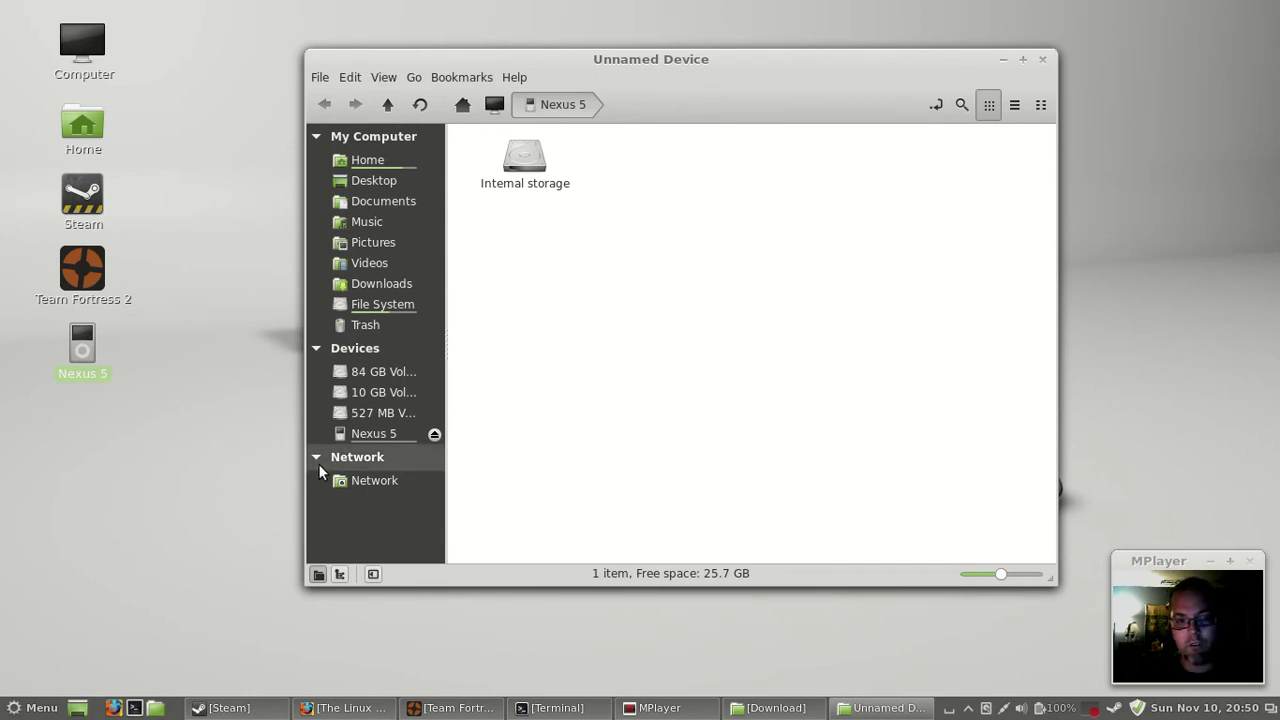
pyautogui.click(383, 437)
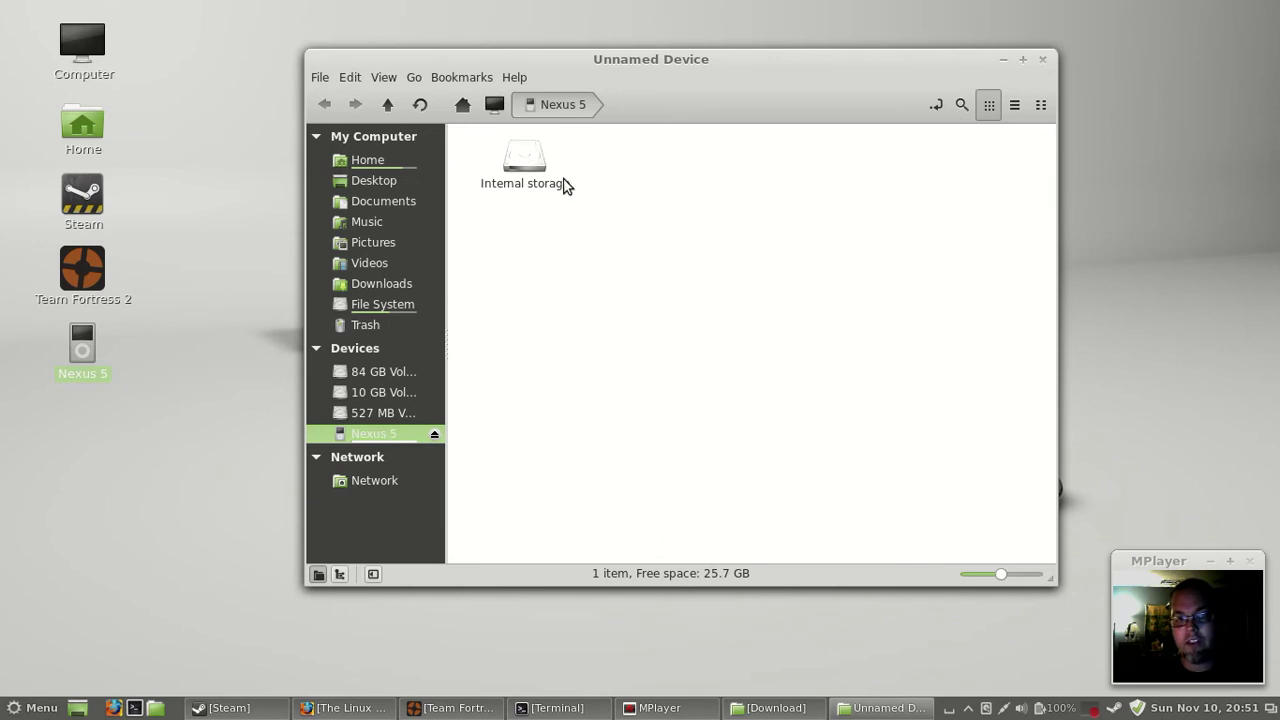
pyautogui.doubleClick(530, 160)
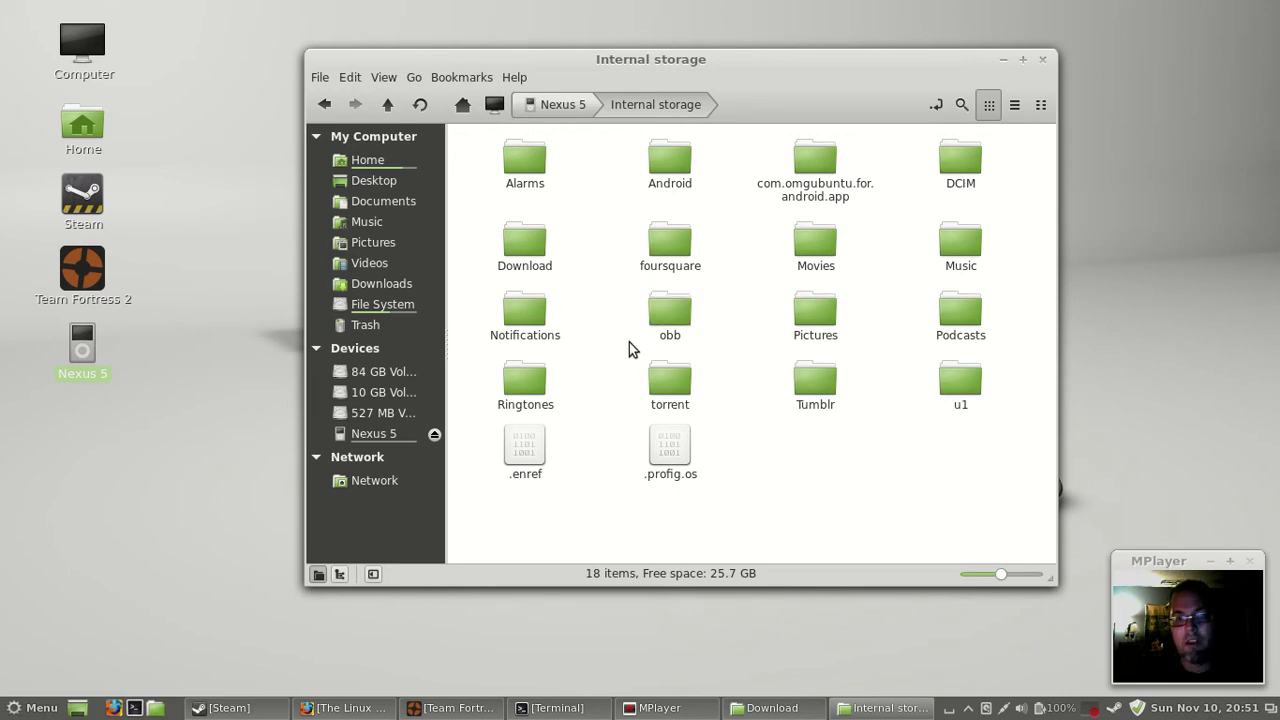
# Copy the hak5--1512 video from the phone's Download folder to the desktop and minimize the file manager window.
pyautogui.write('down')
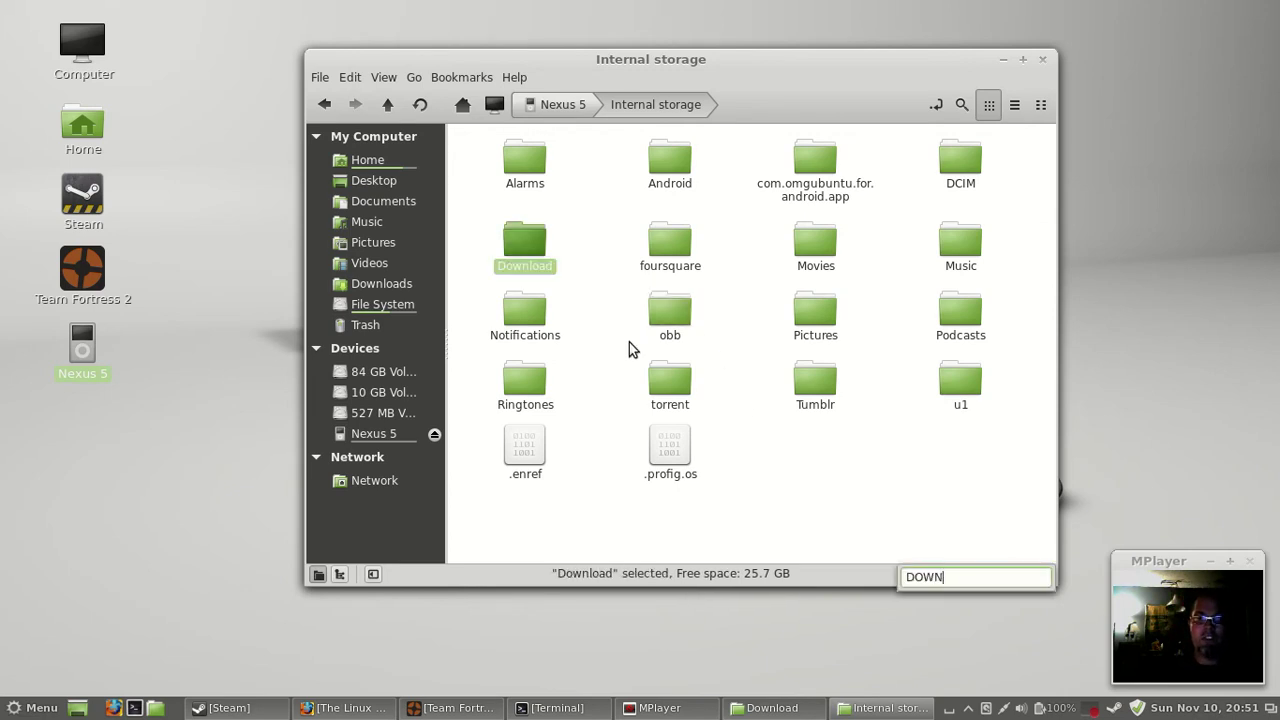
pyautogui.press('Return')
pyautogui.press('Down')
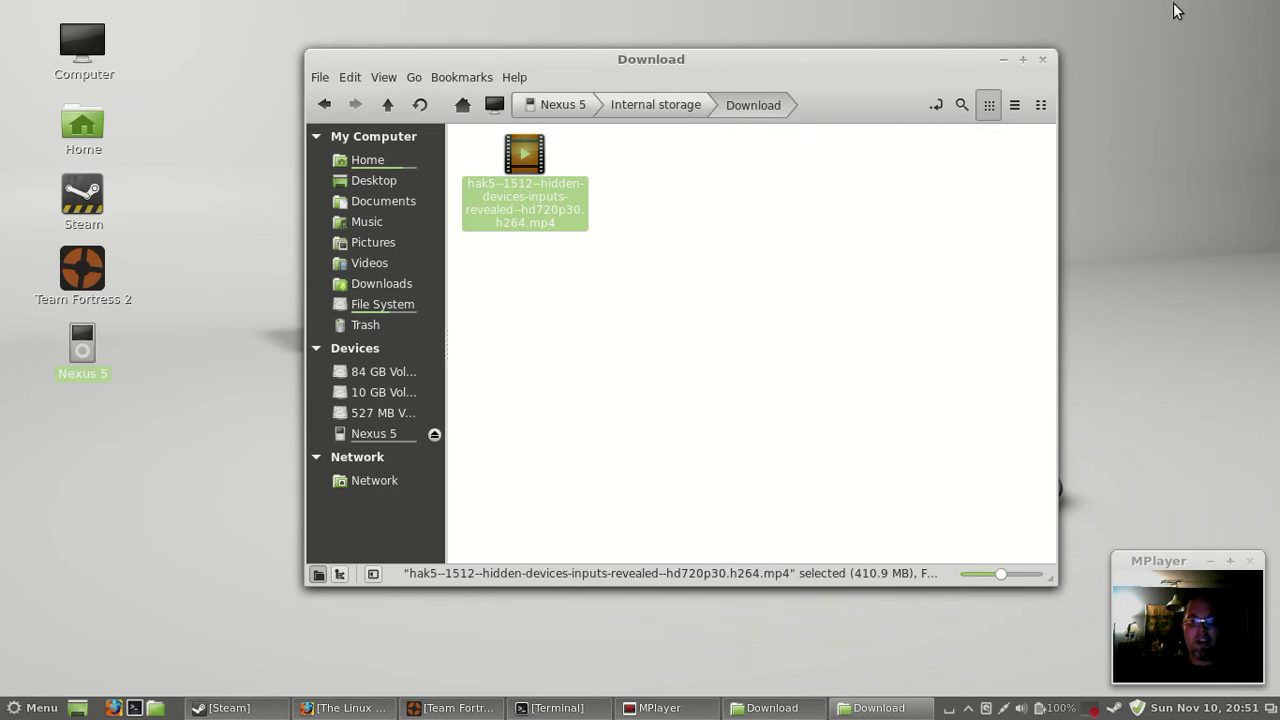
pyautogui.moveTo(518, 160); pyautogui.dragTo(118, 485)
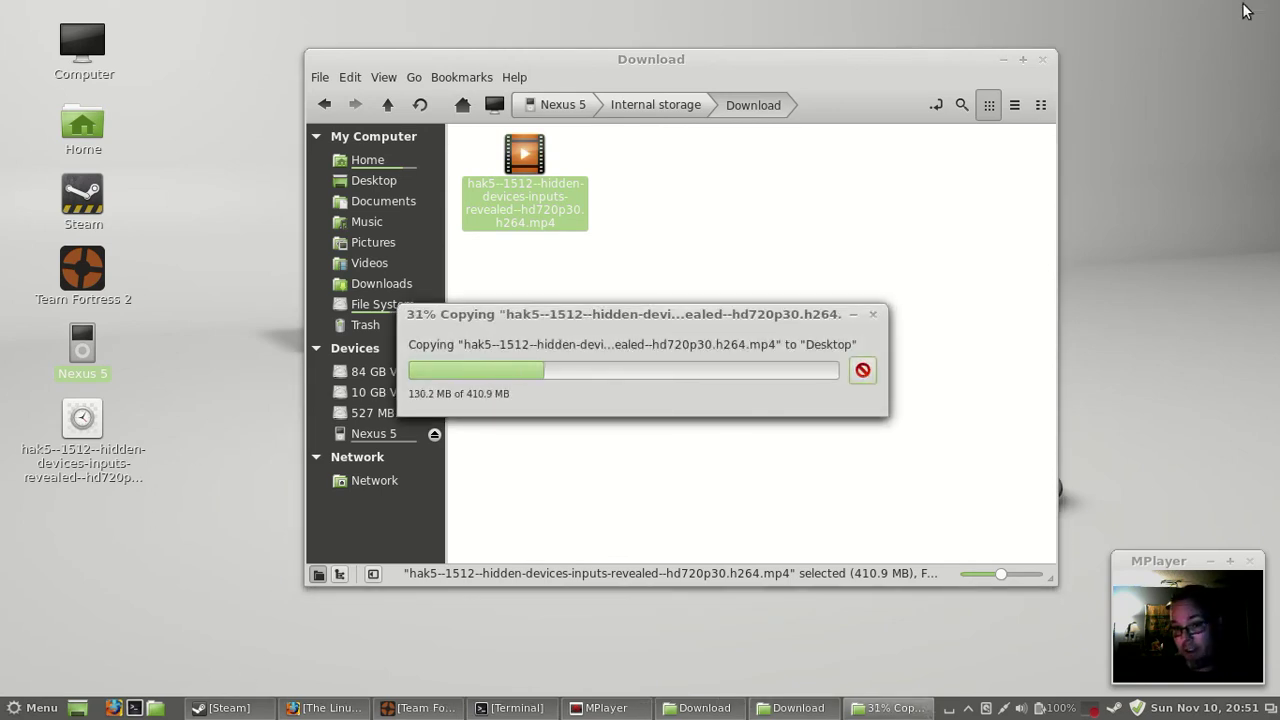
pyautogui.click(1004, 60)
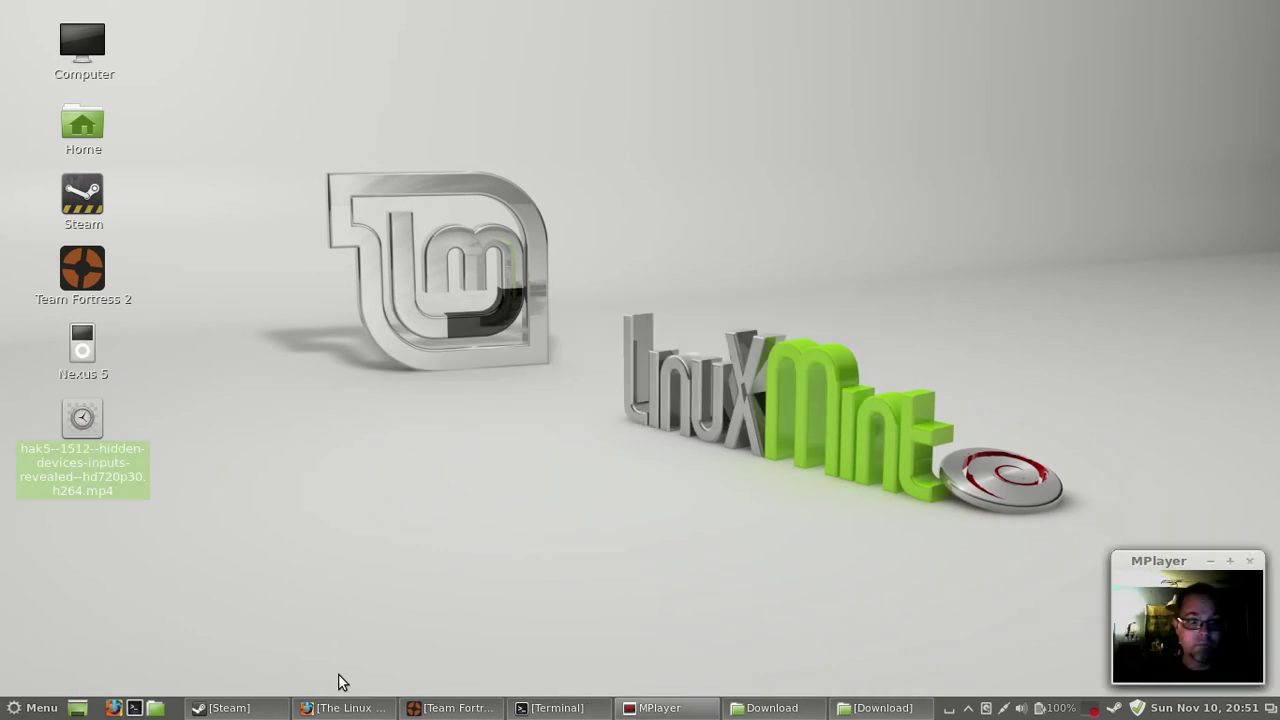
# Play the copied hak5--1512 video from the desktop and close the video player.
pyautogui.doubleClick(97, 418)
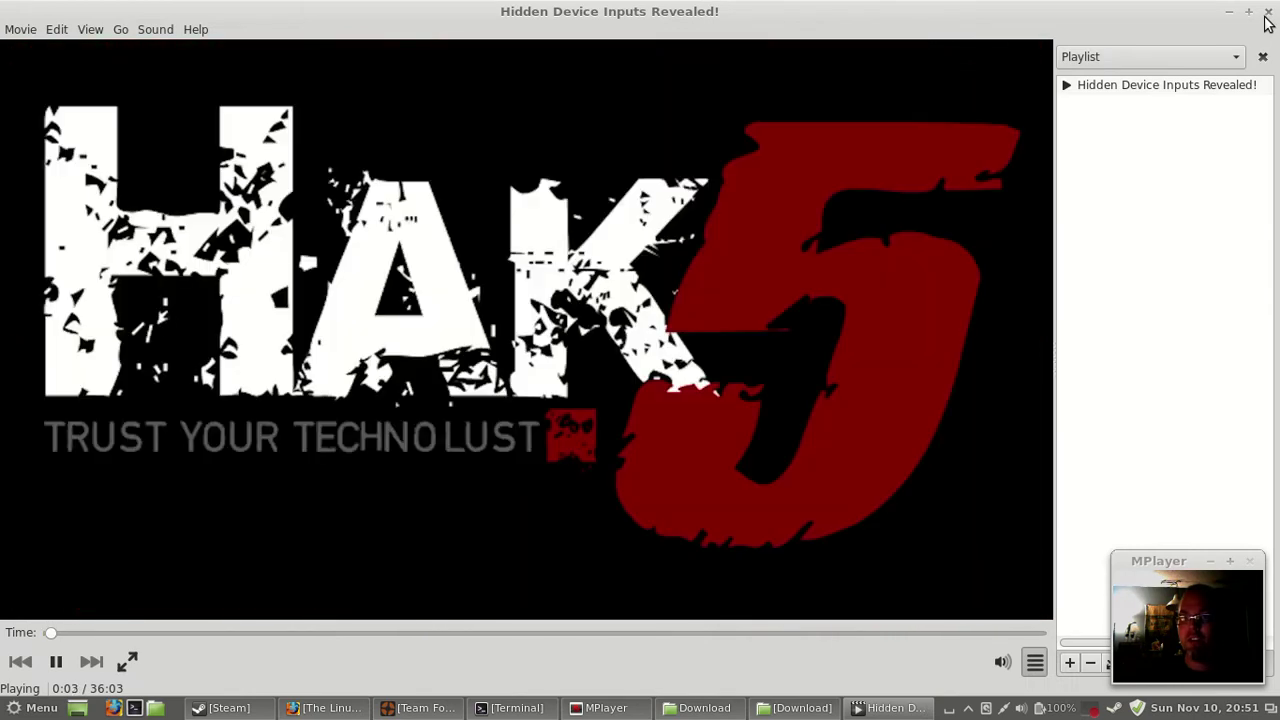
pyautogui.click(1266, 14)
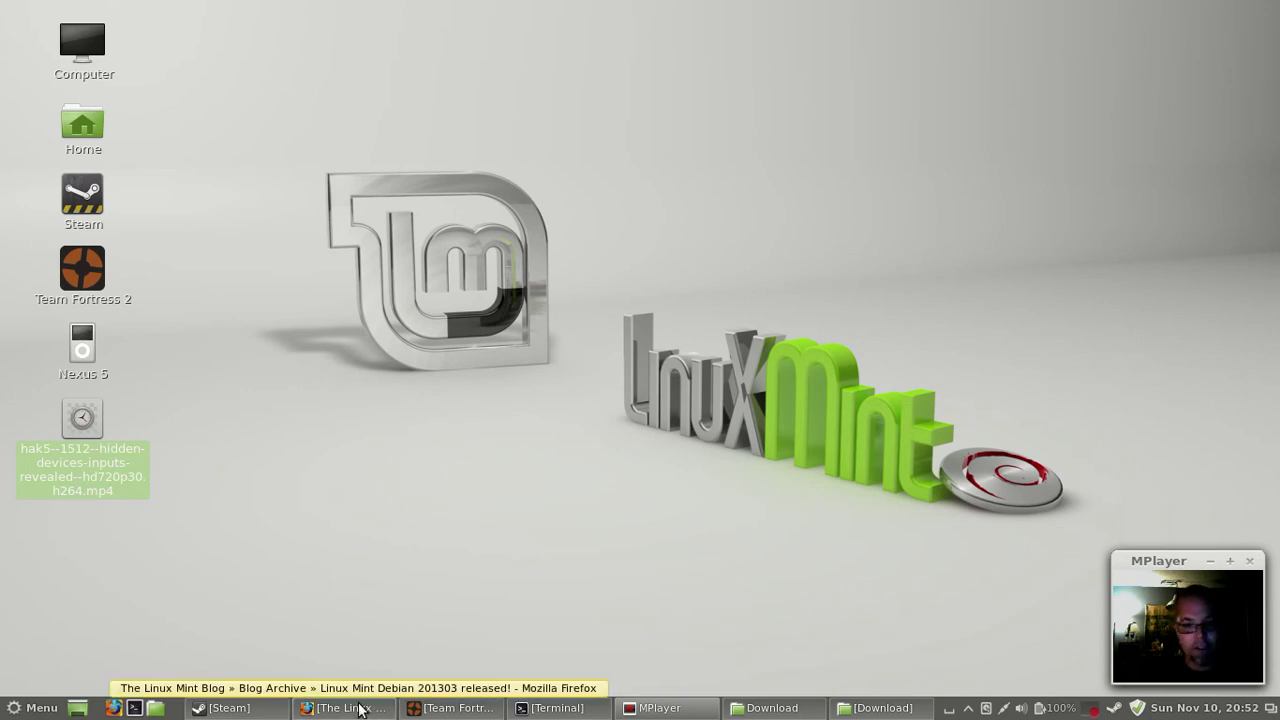
# Switch to Team Fortress 2, fire the rocket launcher and walk forward in the Soldier weapons course, and return to a clear desktop.
pyautogui.click(406, 708)
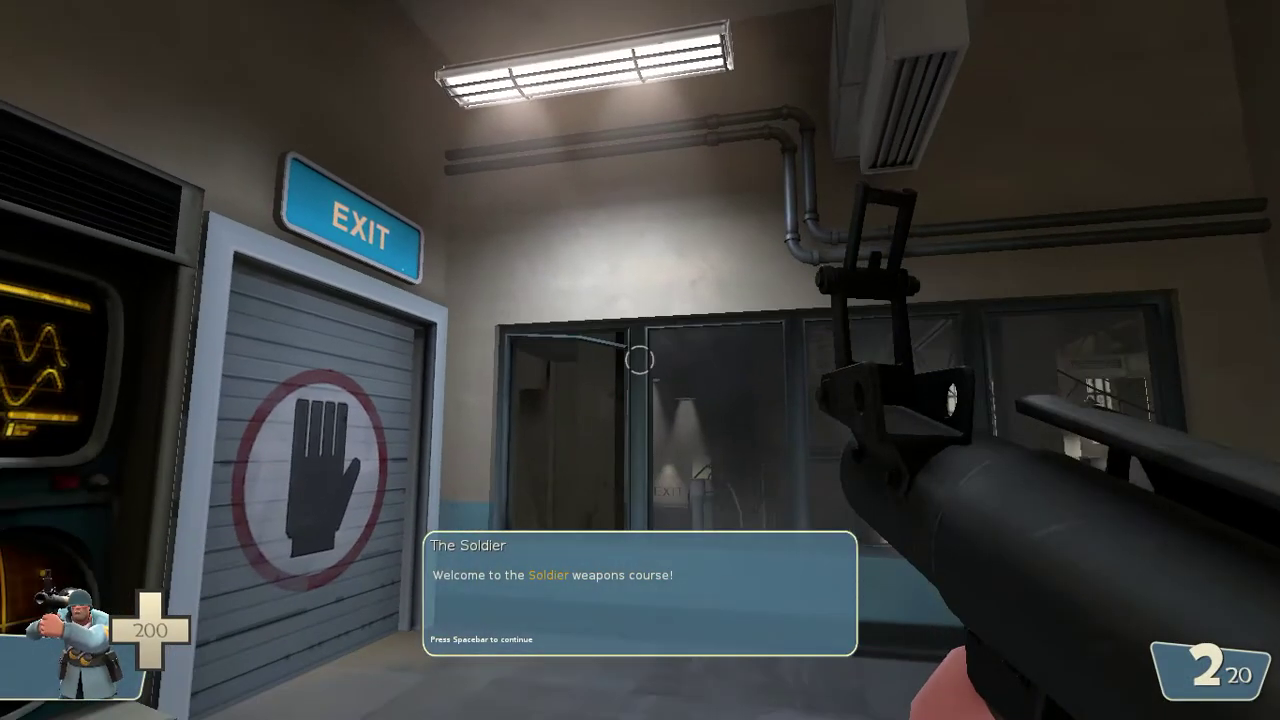
pyautogui.click(640, 360)
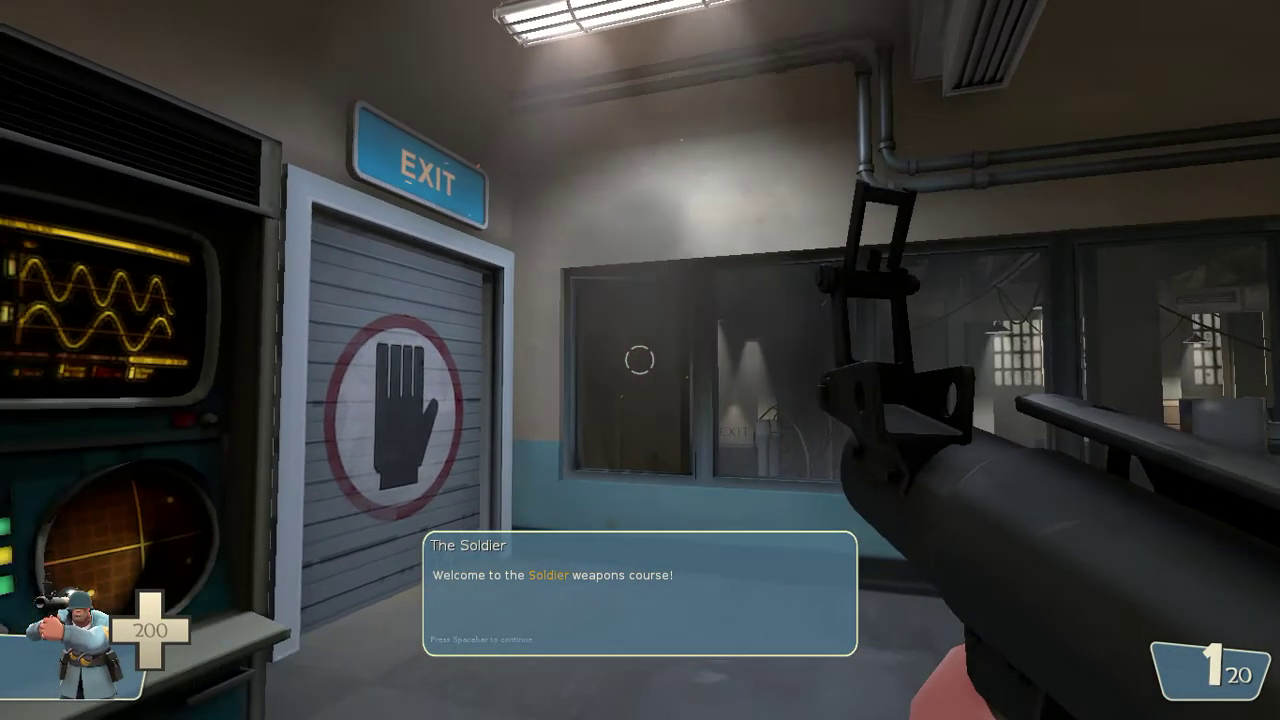
pyautogui.click(640, 360)
pyautogui.press('w')
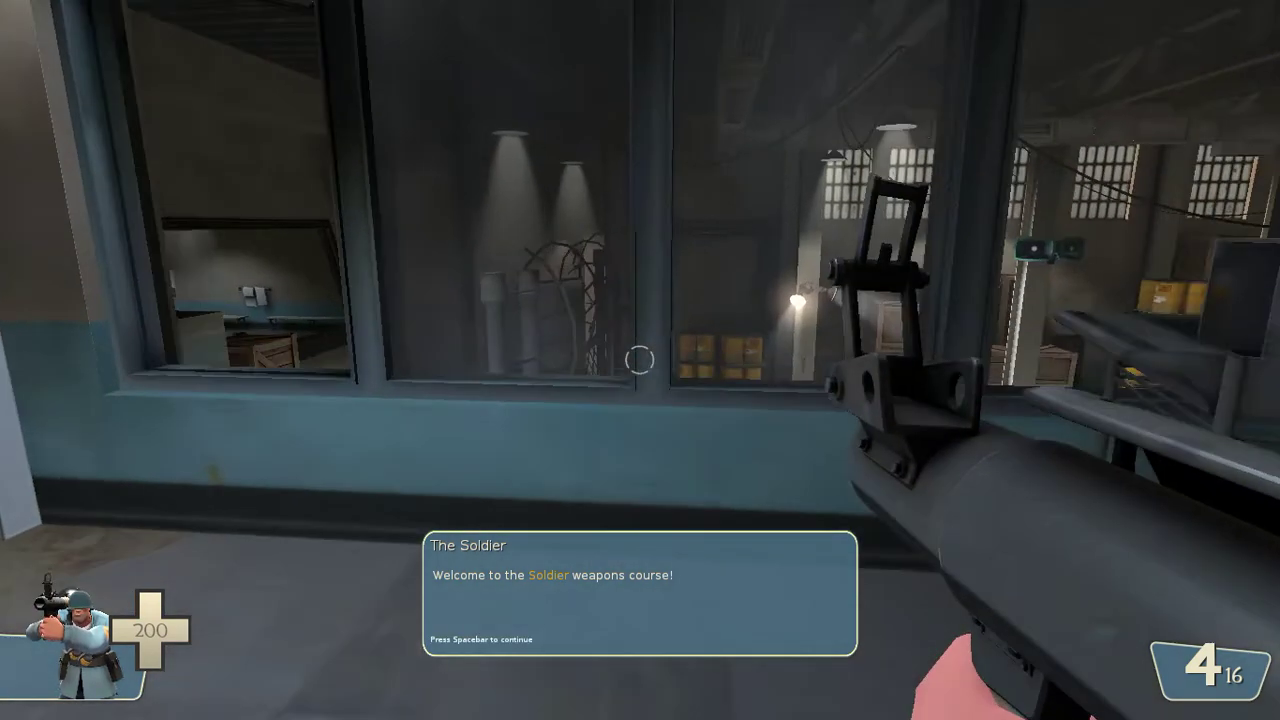
pyautogui.press('Escape')
pyautogui.press('Escape')
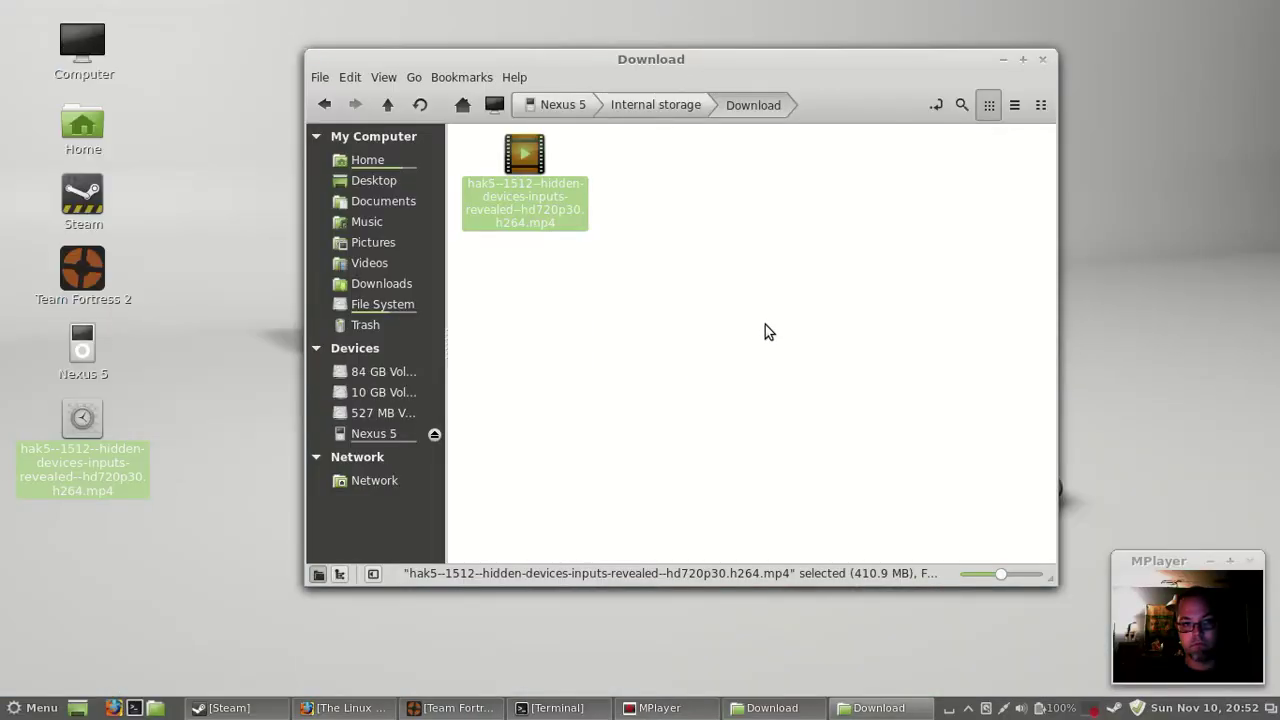
pyautogui.click(1004, 59)
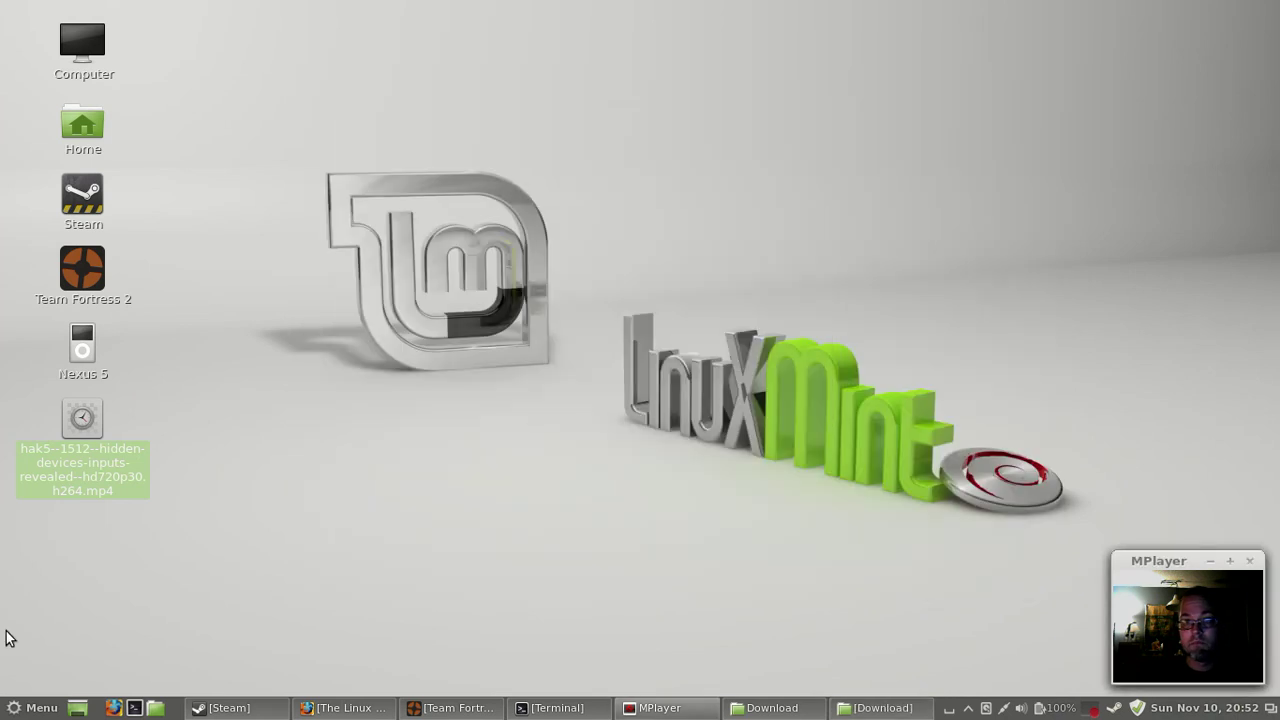
# Launch Device Driver Manager from the full applications list, check the graphics drivers, and close it.
pyautogui.click(40, 709)
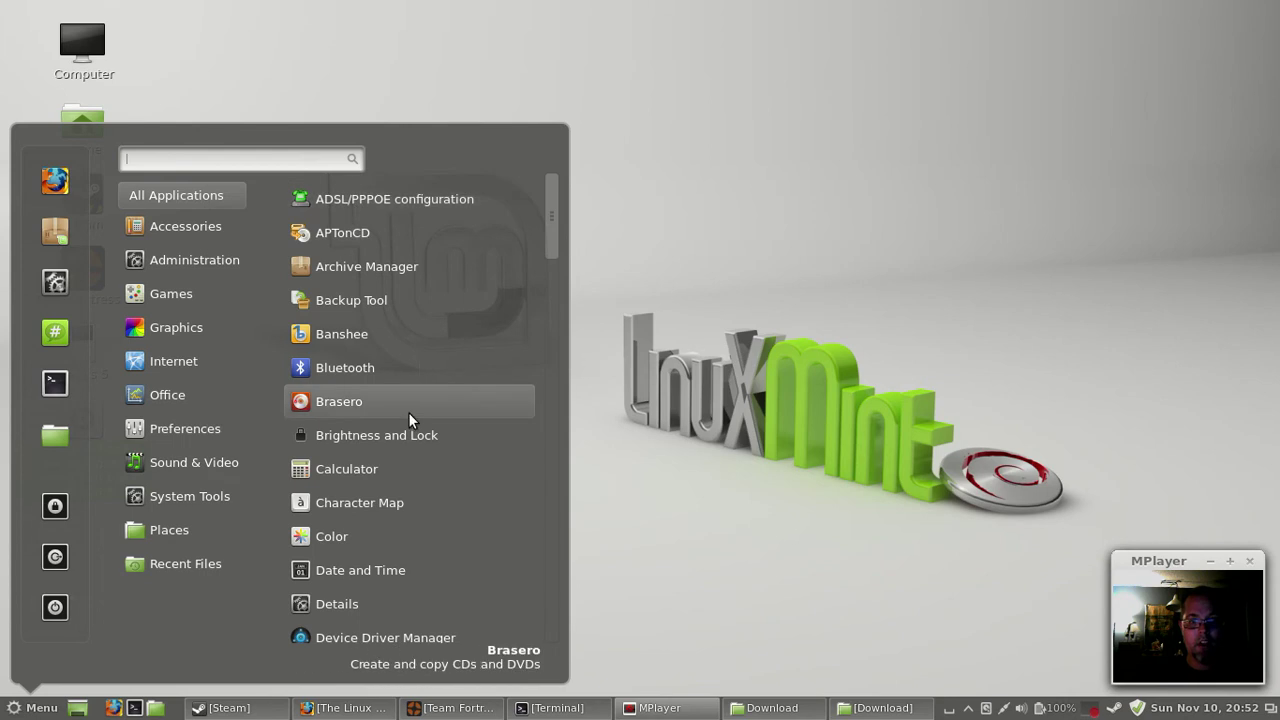
pyautogui.press('Down')
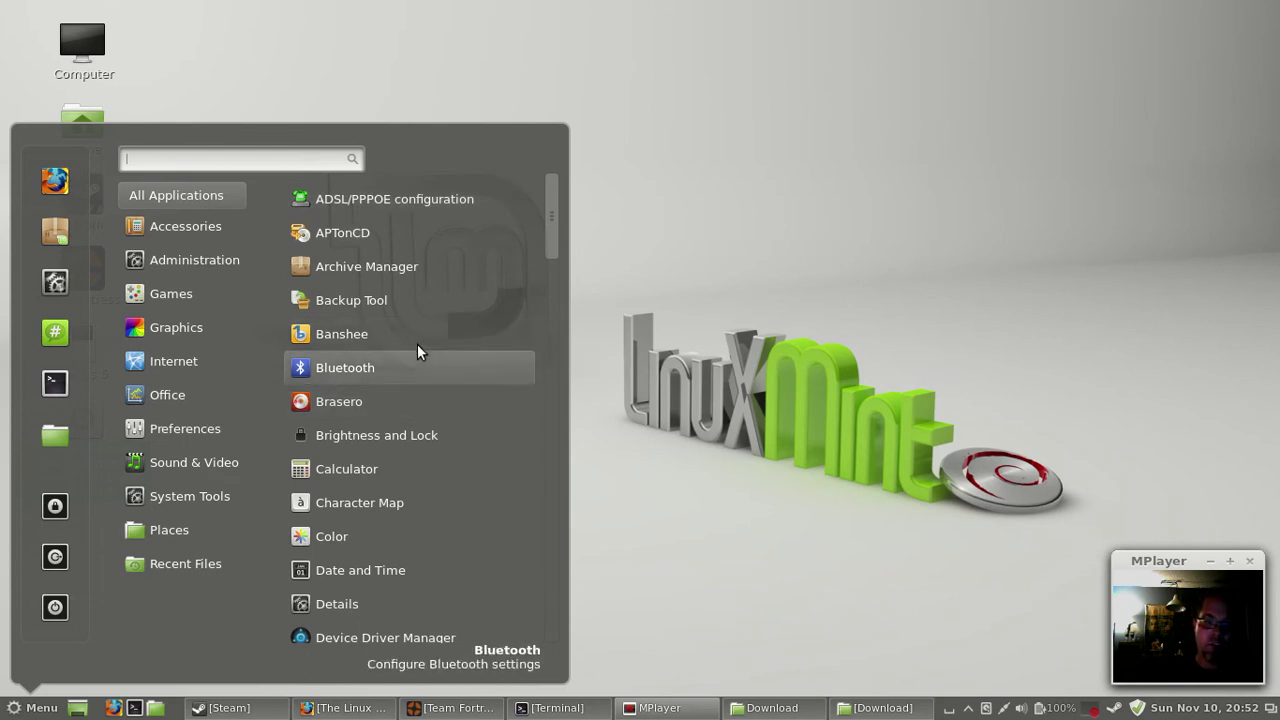
pyautogui.press('Down')
pyautogui.press('Down')
pyautogui.press('Down')
pyautogui.press('Down')
pyautogui.press('Down')
pyautogui.press('Down')
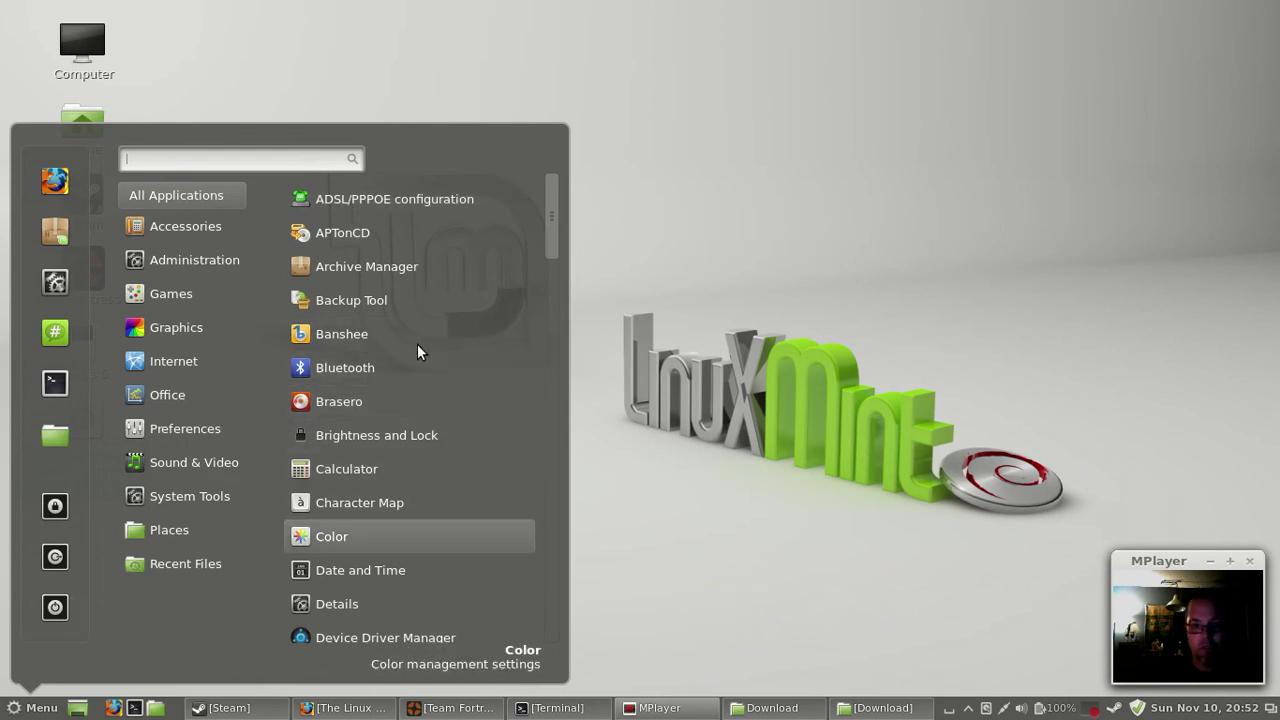
pyautogui.press('Up')
pyautogui.press('Up')
pyautogui.press('Down')
pyautogui.press('Down')
pyautogui.press('Down')
pyautogui.press('Down')
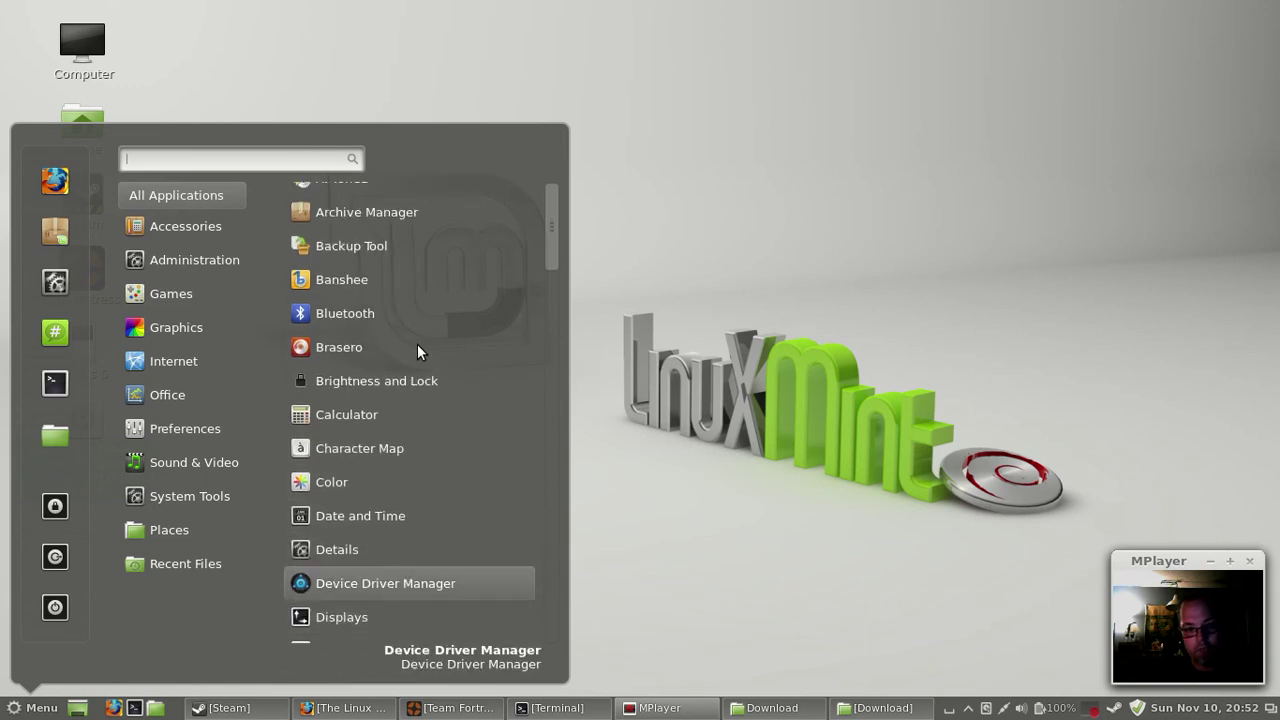
pyautogui.press('Return')
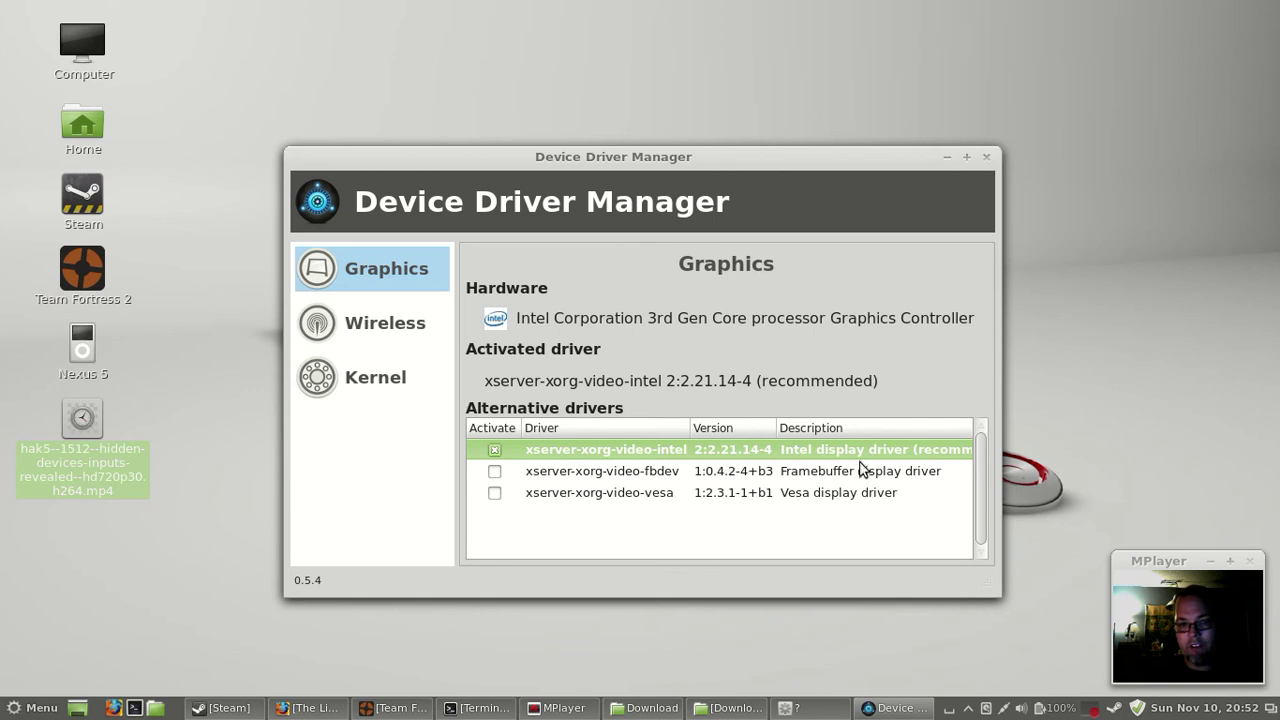
pyautogui.click(984, 158)
pyautogui.click(775, 485)
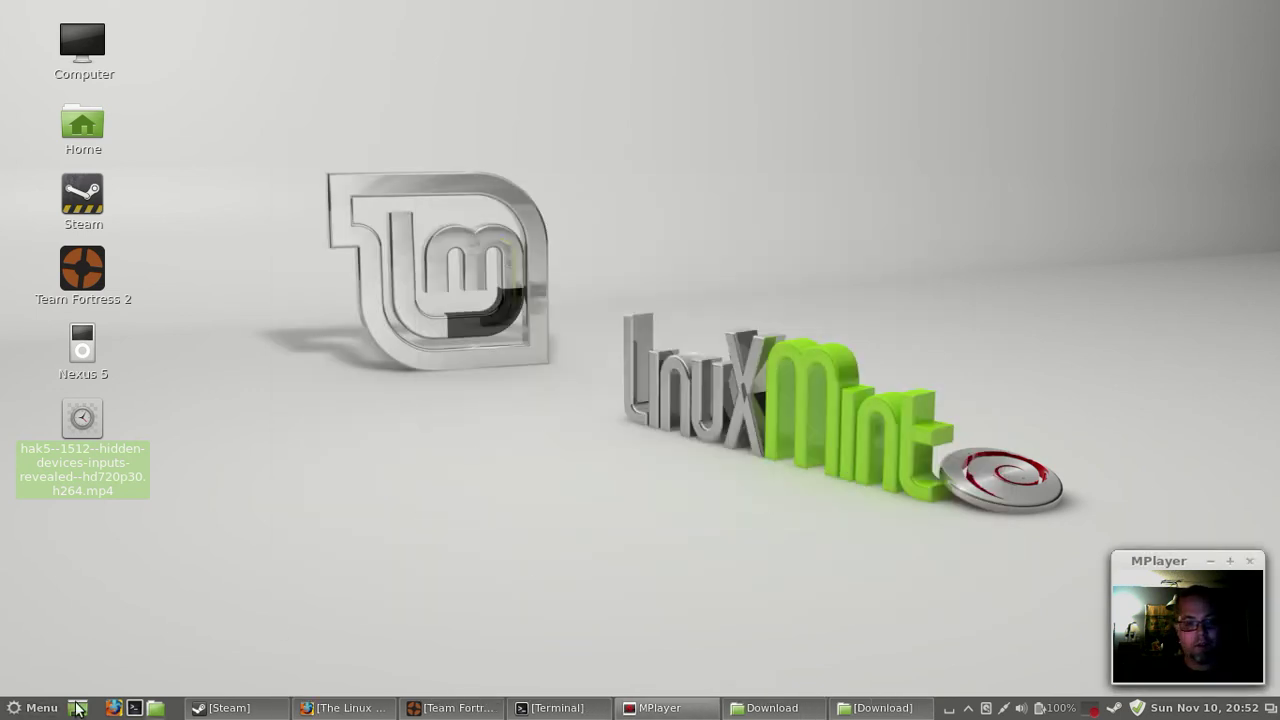
# Launch GNU Image Manipulation Program from the full applications list, view its main window, and close it.
pyautogui.click(35, 708)
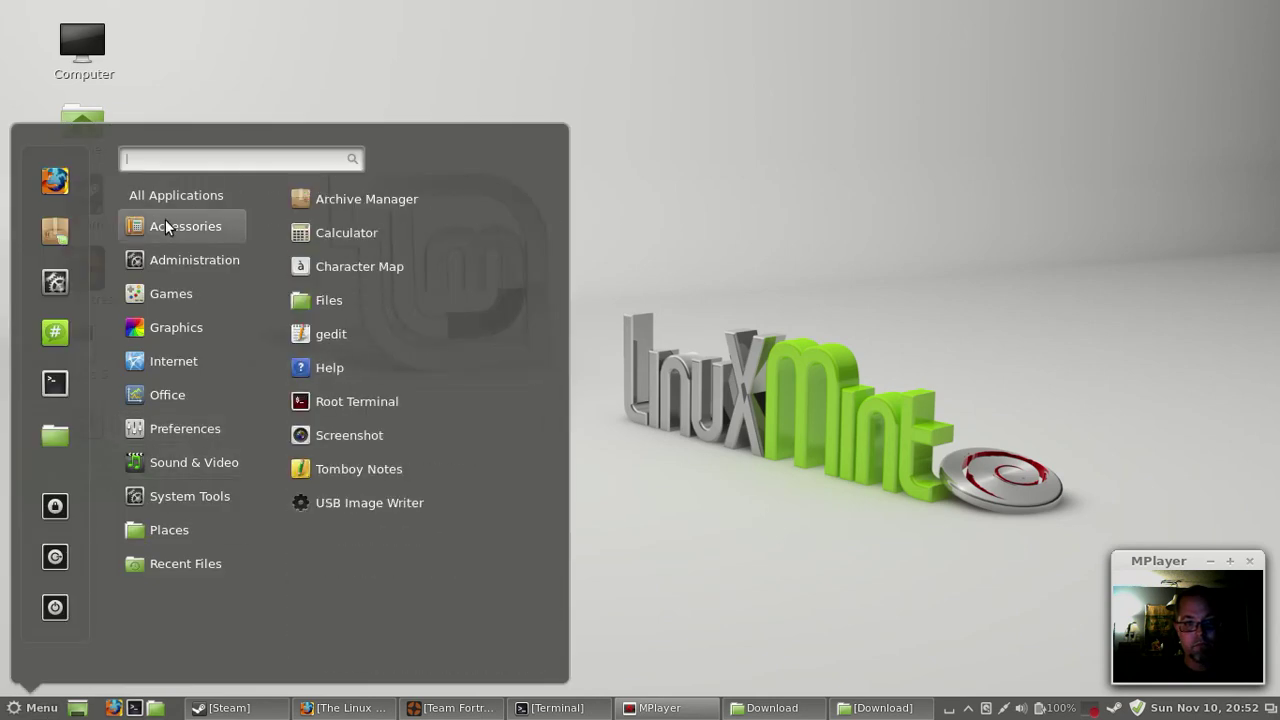
pyautogui.moveTo(212, 195)
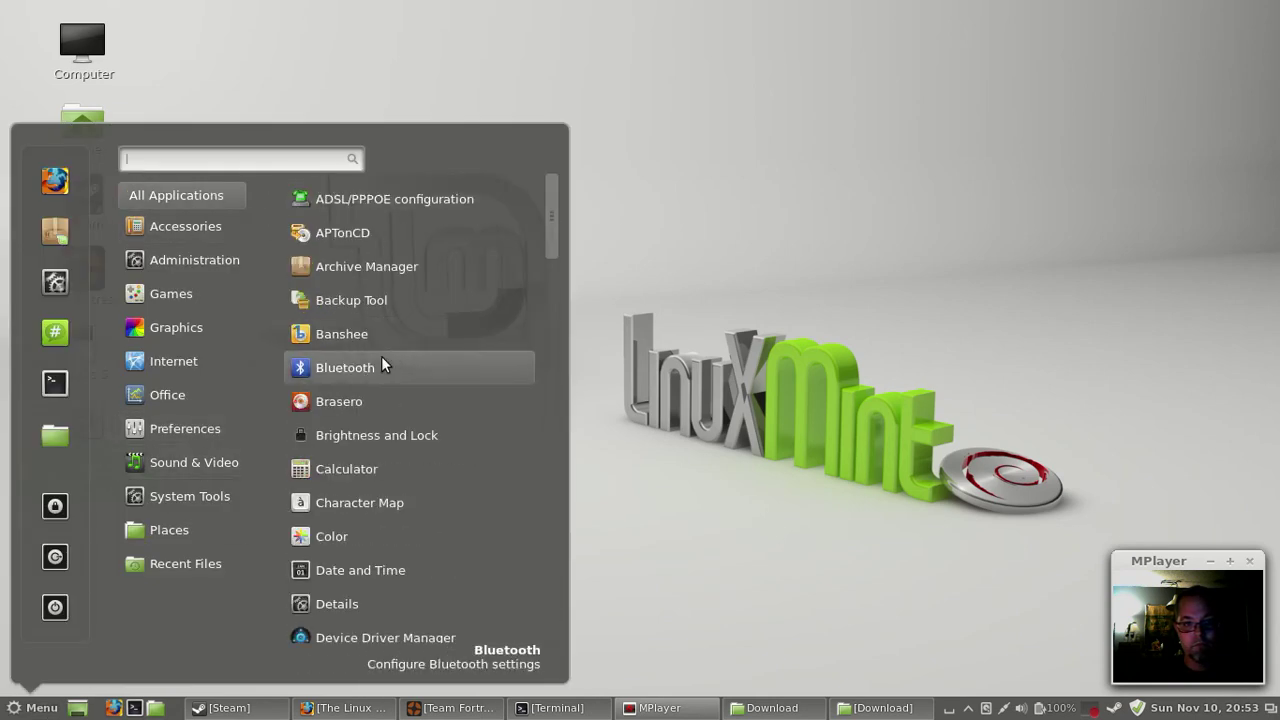
pyautogui.press('Down')
pyautogui.press('Down')
pyautogui.press('Down')
pyautogui.press('Down')
pyautogui.press('Down')
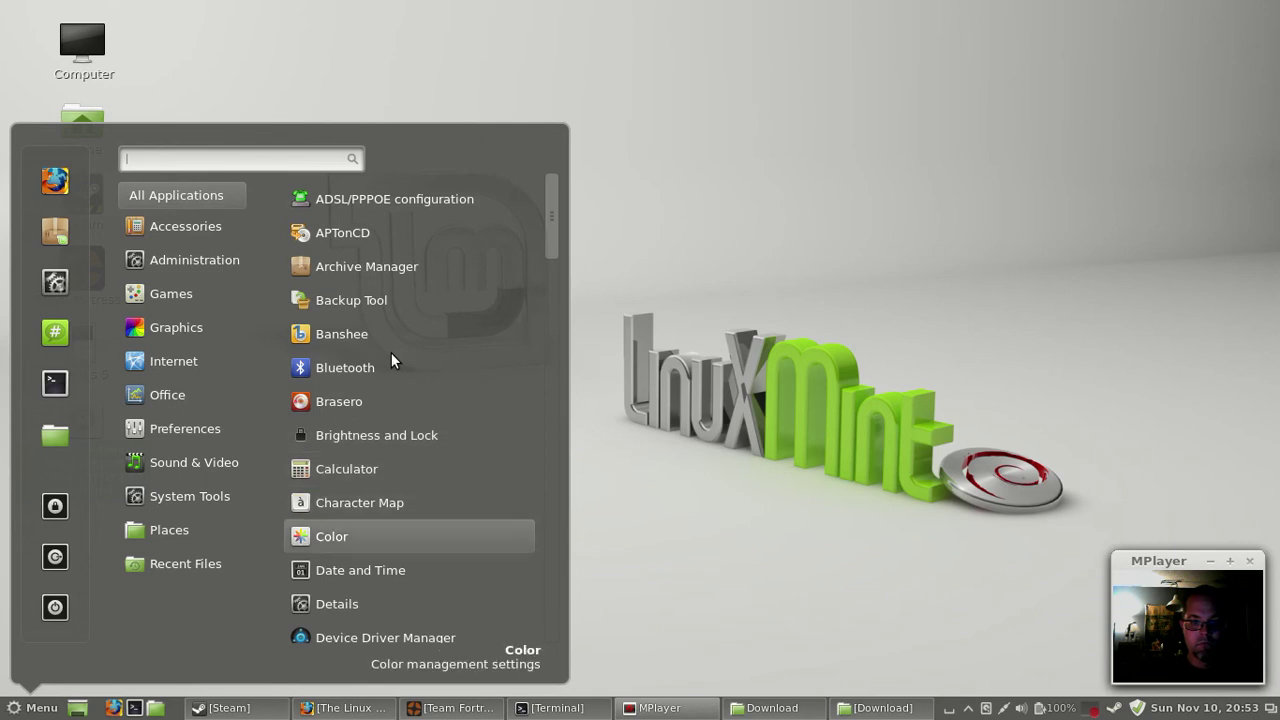
pyautogui.press('Down')
pyautogui.press('Down')
pyautogui.press('Down')
pyautogui.press('Down')
pyautogui.press('Down')
pyautogui.press('Down')
pyautogui.press('Down')
pyautogui.press('Down')
pyautogui.press('Down')
pyautogui.press('Down')
pyautogui.press('Down')
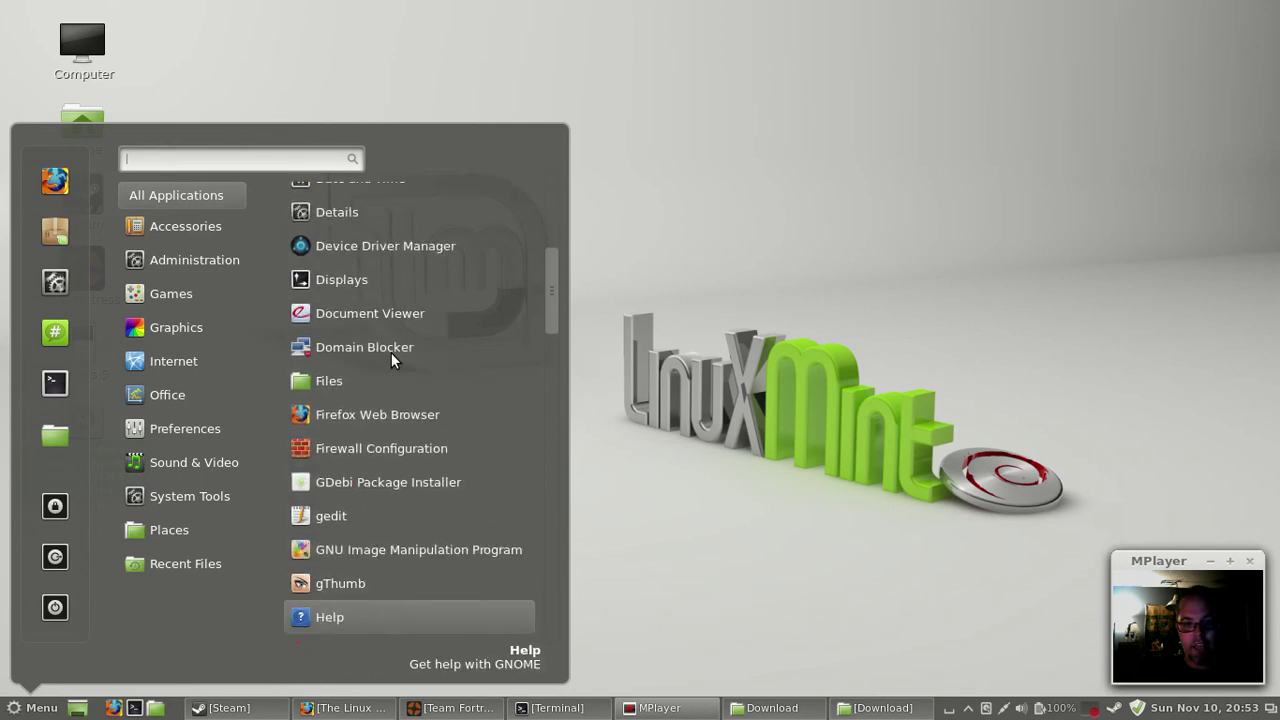
pyautogui.press('Up')
pyautogui.press('Up')
pyautogui.press('Return')
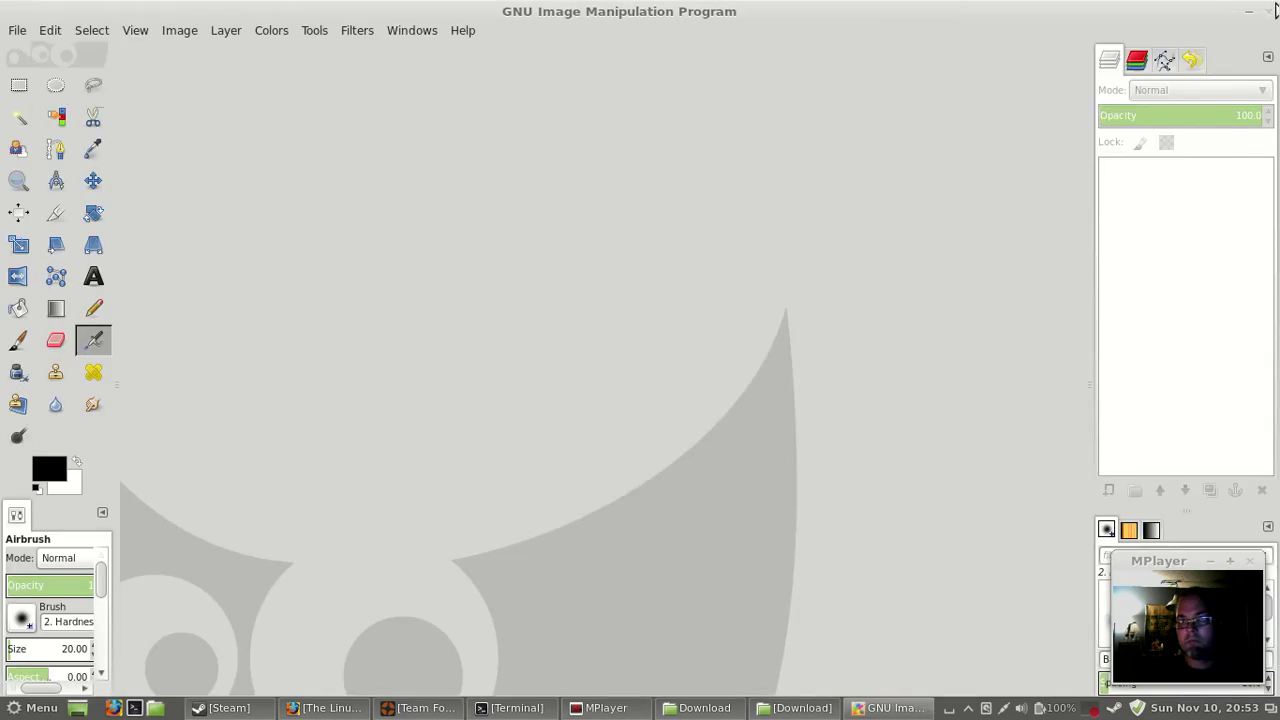
pyautogui.click(1270, 11)
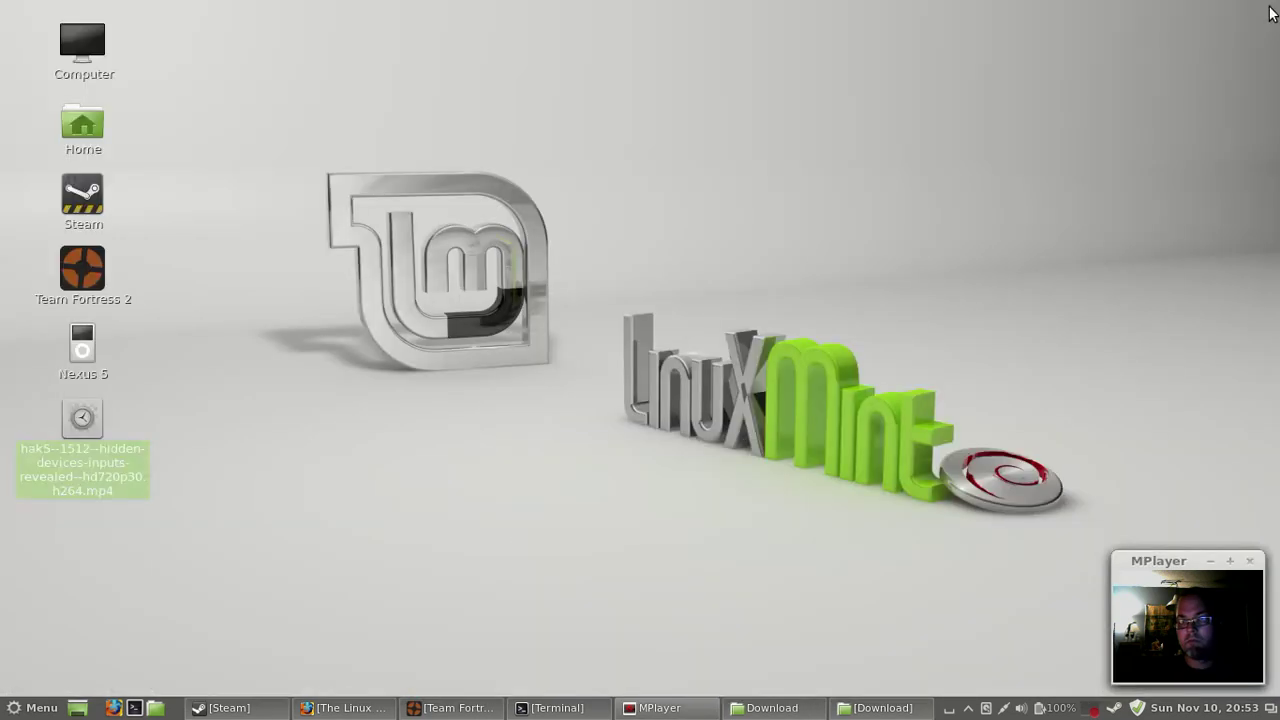
# Search the installed applications for Transmission with "tran" and for the LibreOffice suite with "libre".
pyautogui.click(40, 698)
pyautogui.write('tran')
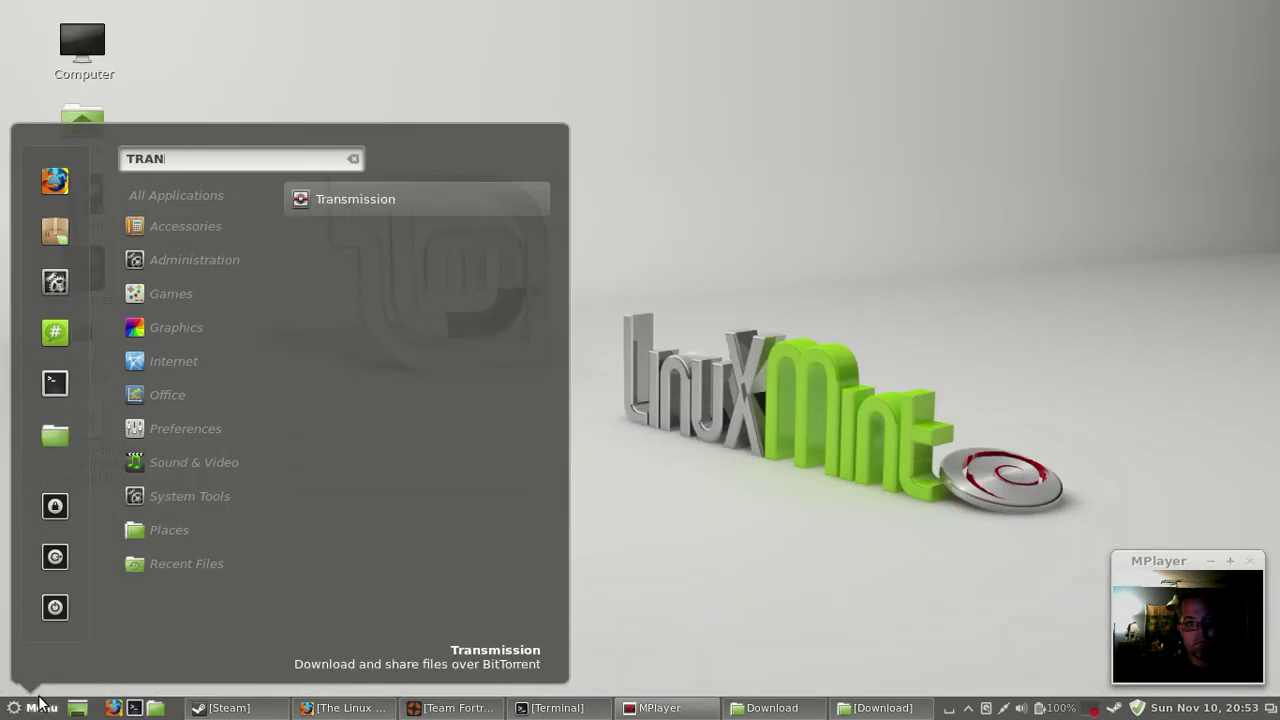
pyautogui.press('BackSpace')
pyautogui.press('BackSpace')
pyautogui.press('BackSpace')
pyautogui.press('BackSpace')
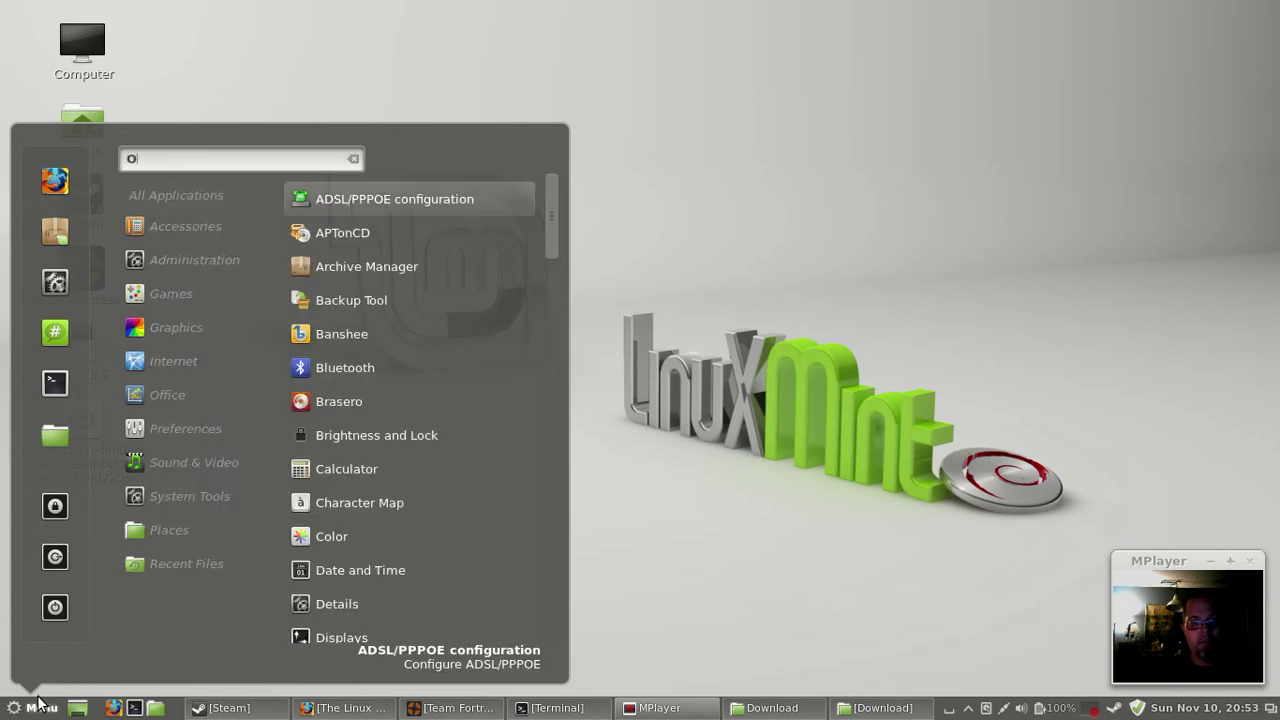
pyautogui.write('LIBE')
pyautogui.press('BackSpace')
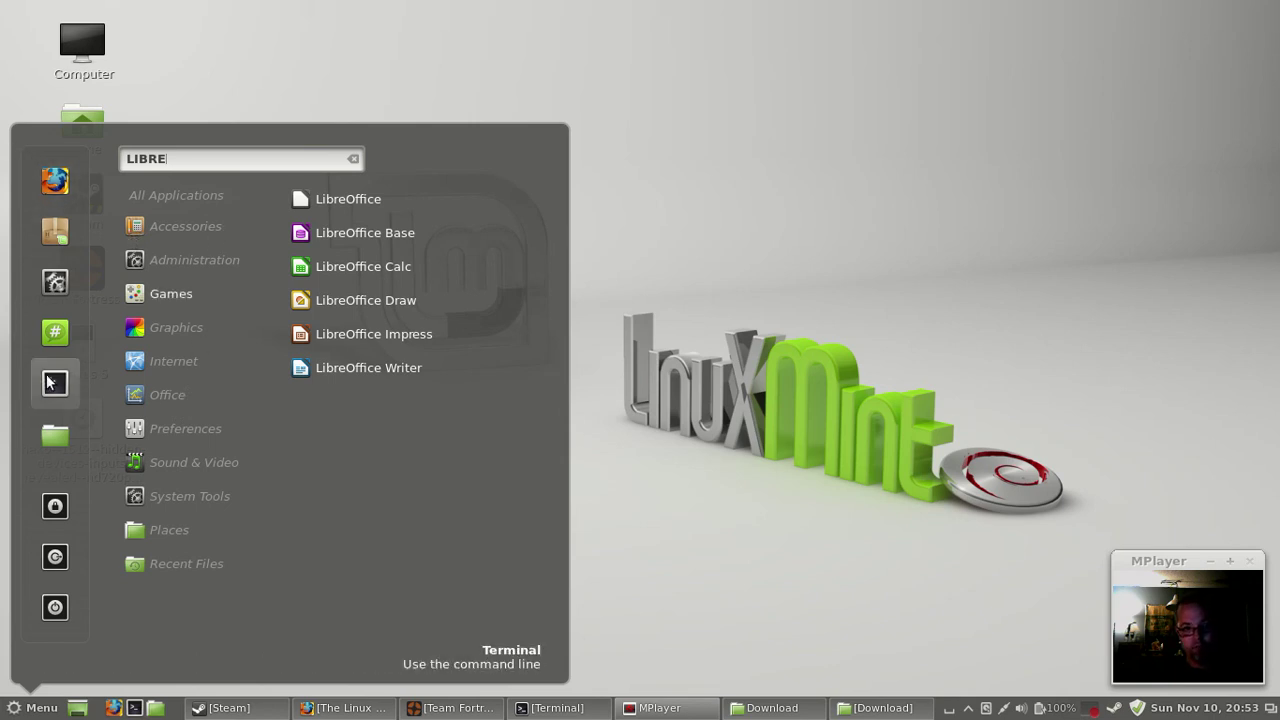
# Open Software Manager, browse the packages in the Games category, and close it.
pyautogui.click(52, 222)
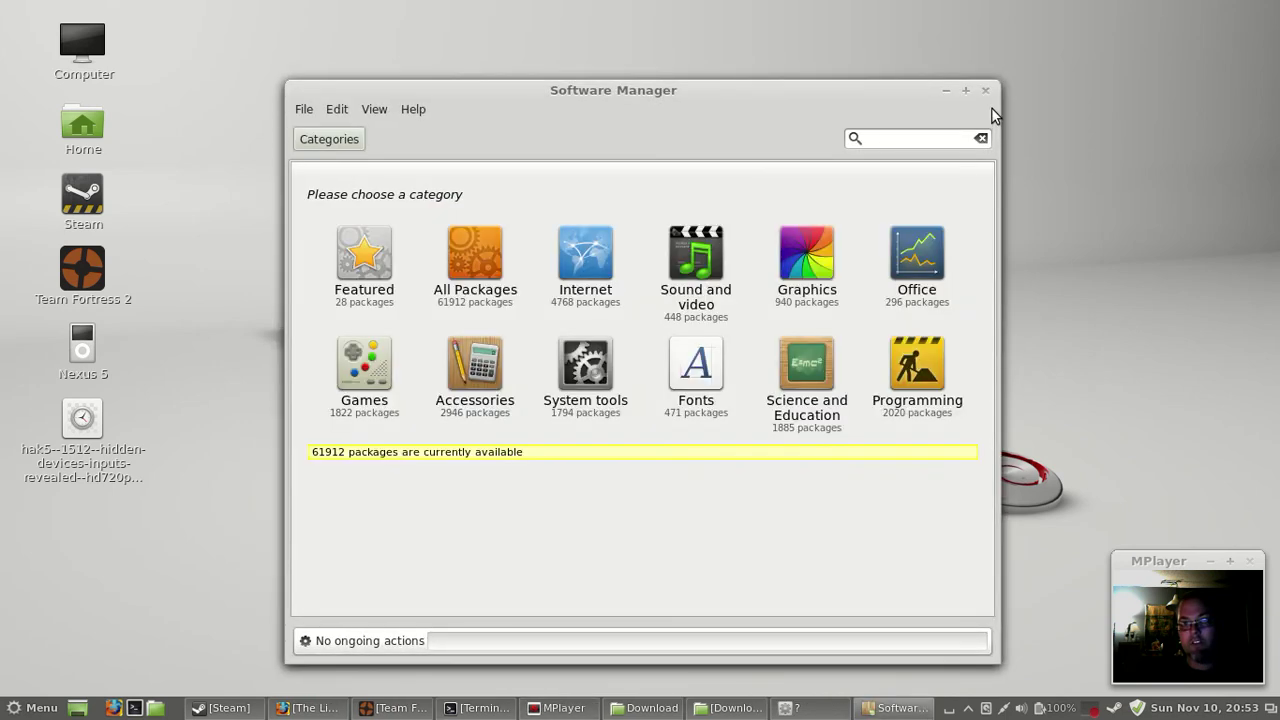
pyautogui.click(377, 372)
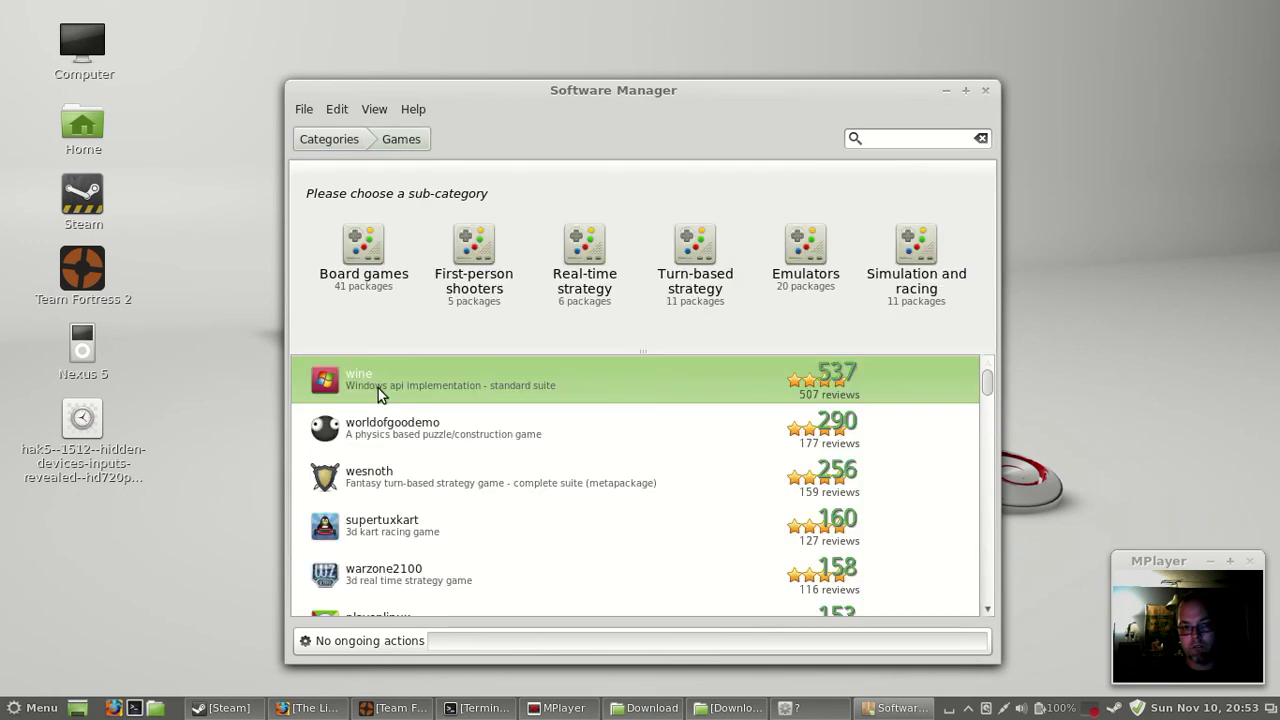
pyautogui.scroll(-3, 393, 415)
pyautogui.scroll(3, 394, 417)
pyautogui.click(985, 91)
# Launch Synaptic Package Manager by authenticating with the account password, and dismiss the notice about permissions granted without asking for a password.
pyautogui.press('super')
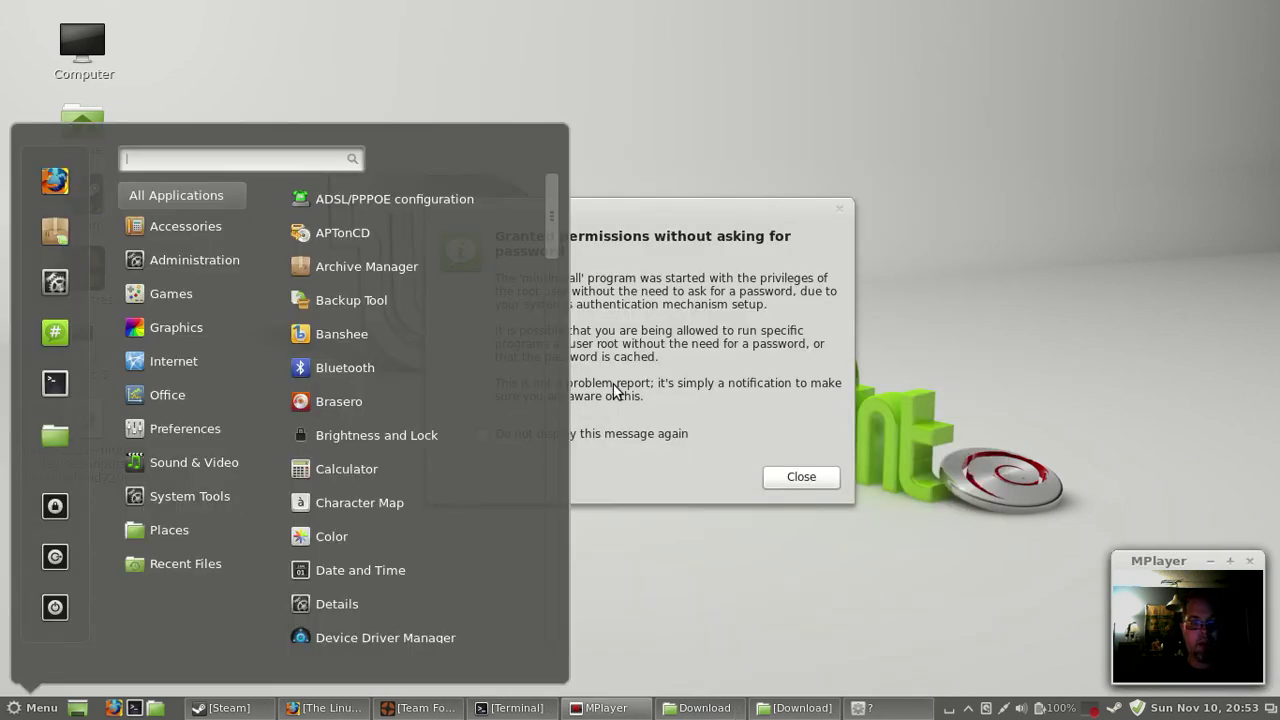
pyautogui.write('SN')
pyautogui.press('BackSpace')
pyautogui.press('BackSpace')
pyautogui.write('SYN')
pyautogui.press('Return')
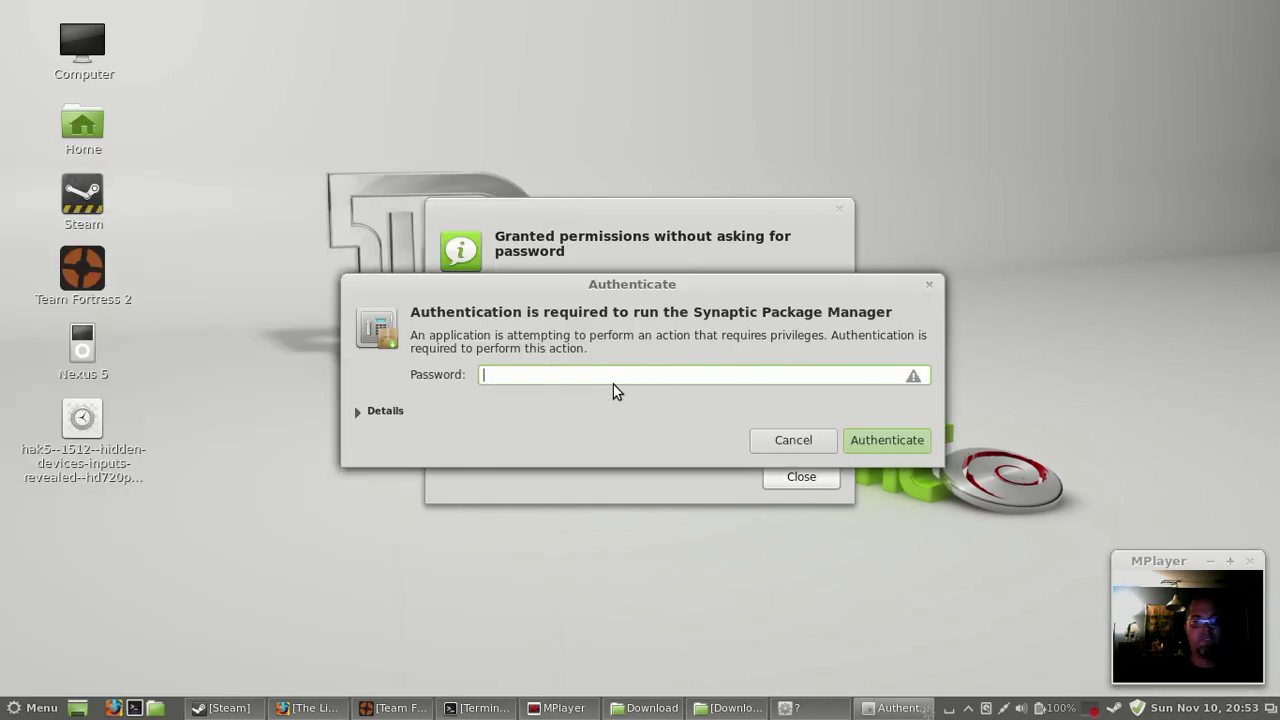
pyautogui.write('**********')
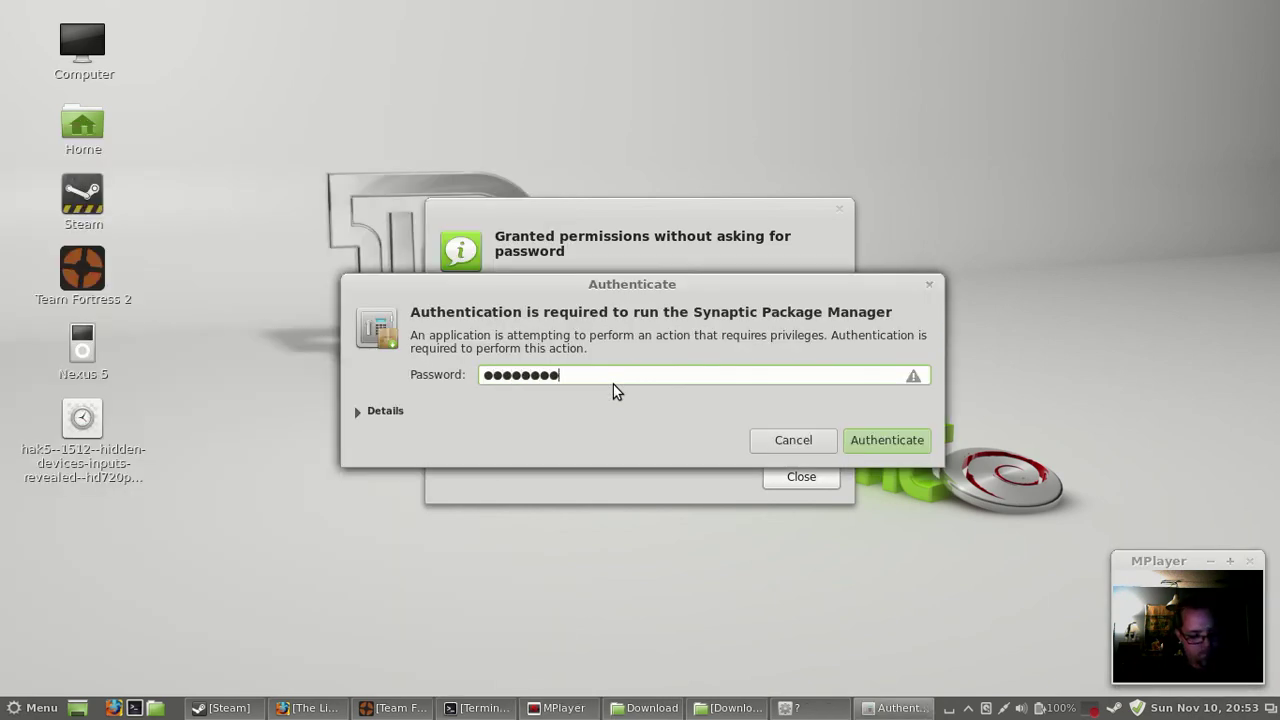
pyautogui.press('Return')
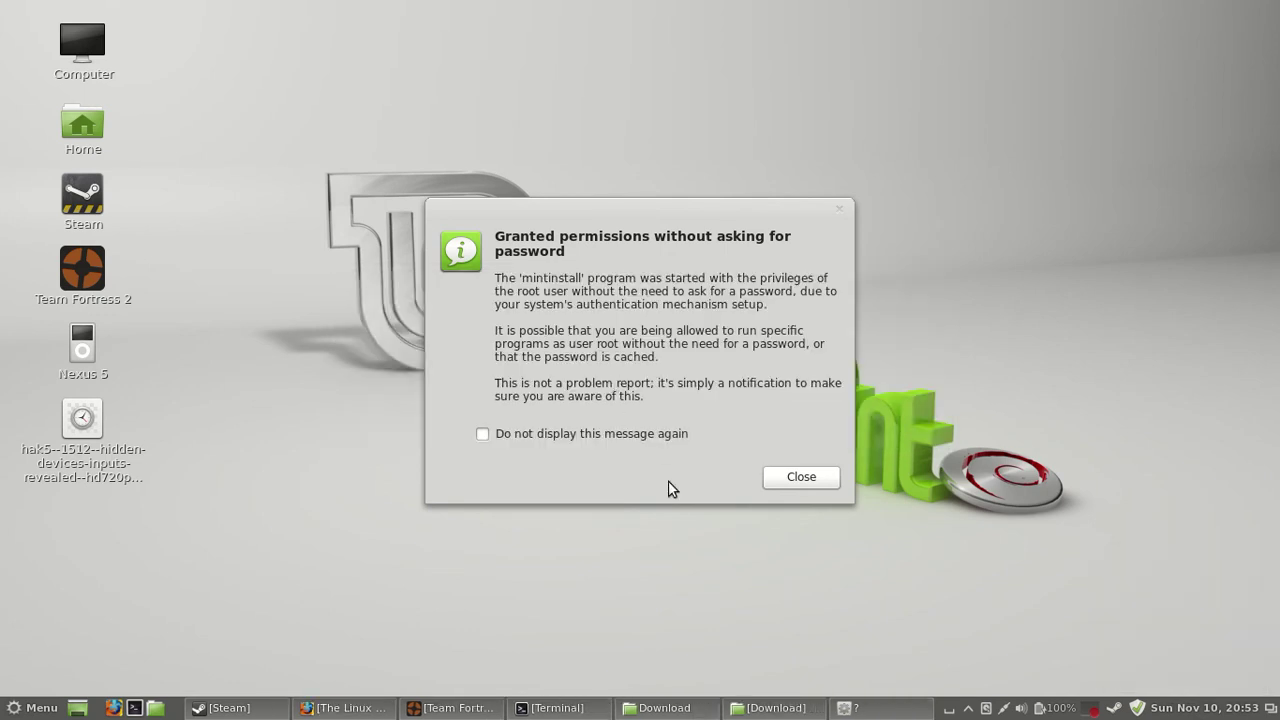
pyautogui.click(801, 476)
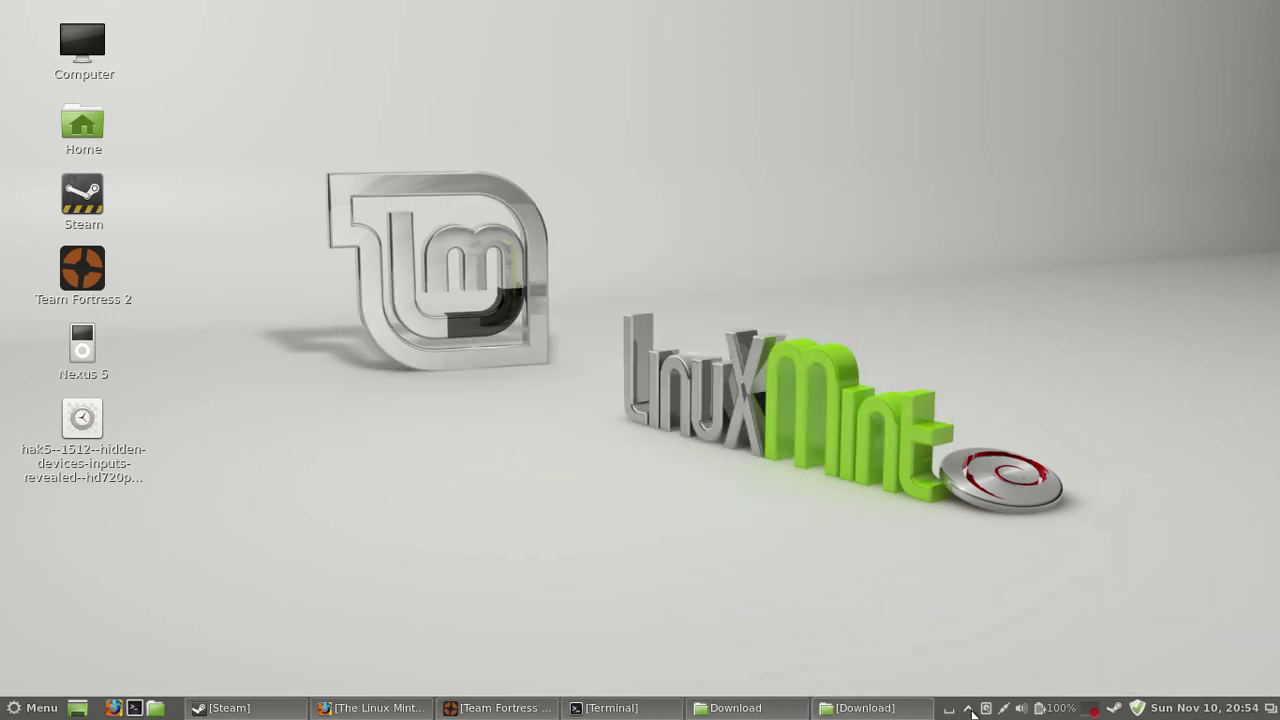
# Switch to Terminal, rerun the previous mplayer webcam command with -geometry "99%:95%" -ontop, and minimize the Terminal window.
pyautogui.hotkey('alt', 'Tab')
pyautogui.hotkey('alt', 'Tab')
pyautogui.hotkey('alt', 'Tab')
pyautogui.hotkey('alt', 'Tab')
pyautogui.hotkey('alt', 'Tab')
pyautogui.hotkey('alt', 'Tab')
pyautogui.press('Up')
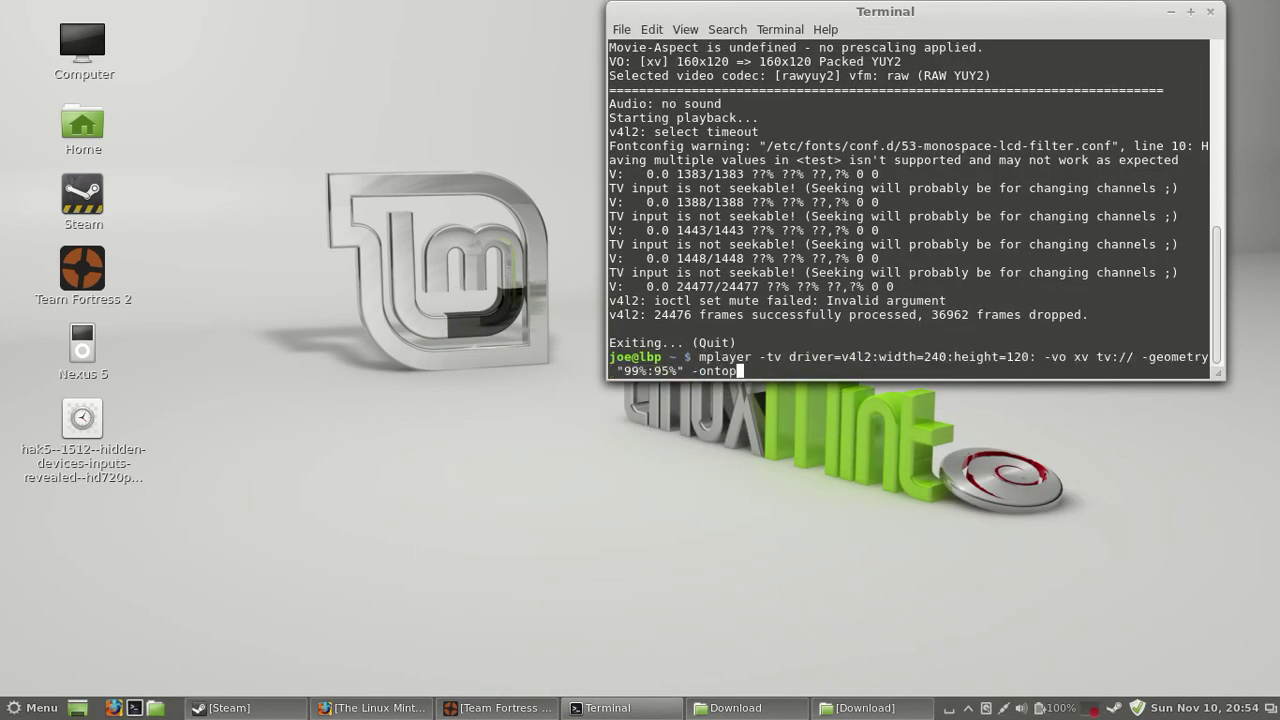
pyautogui.press('Return')
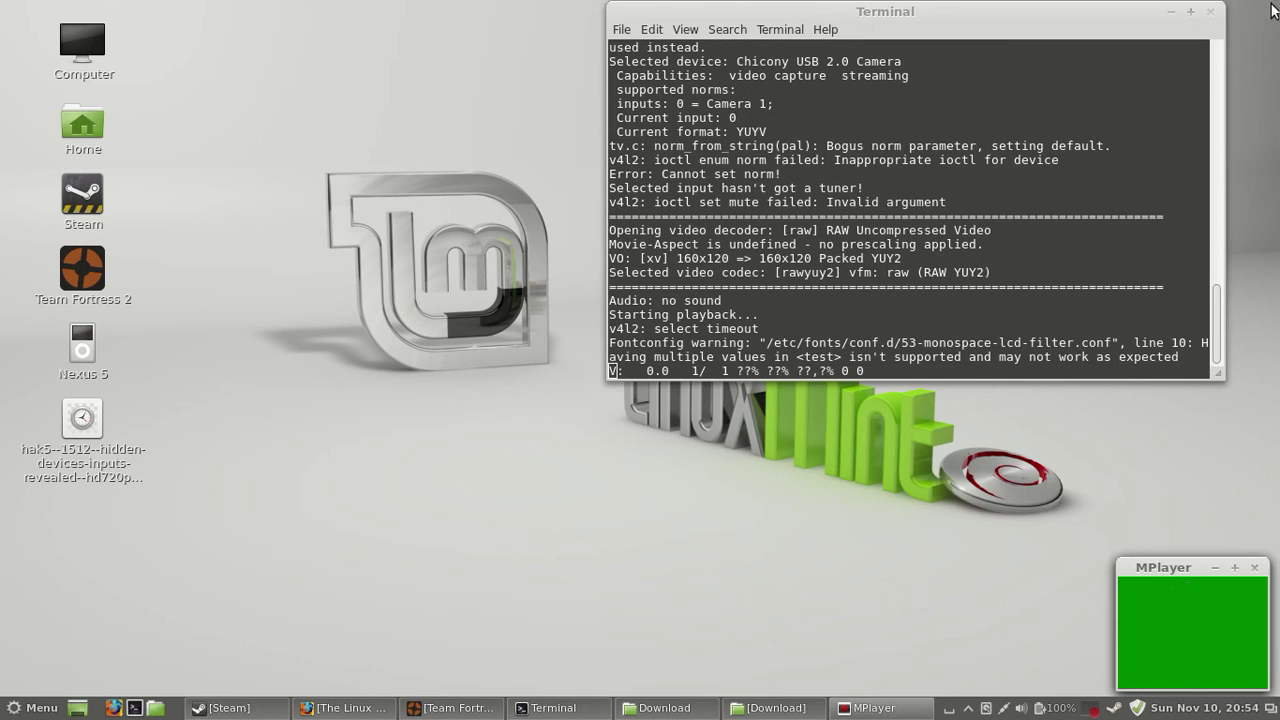
pyautogui.click(1174, 12)
pyautogui.click(709, 376)
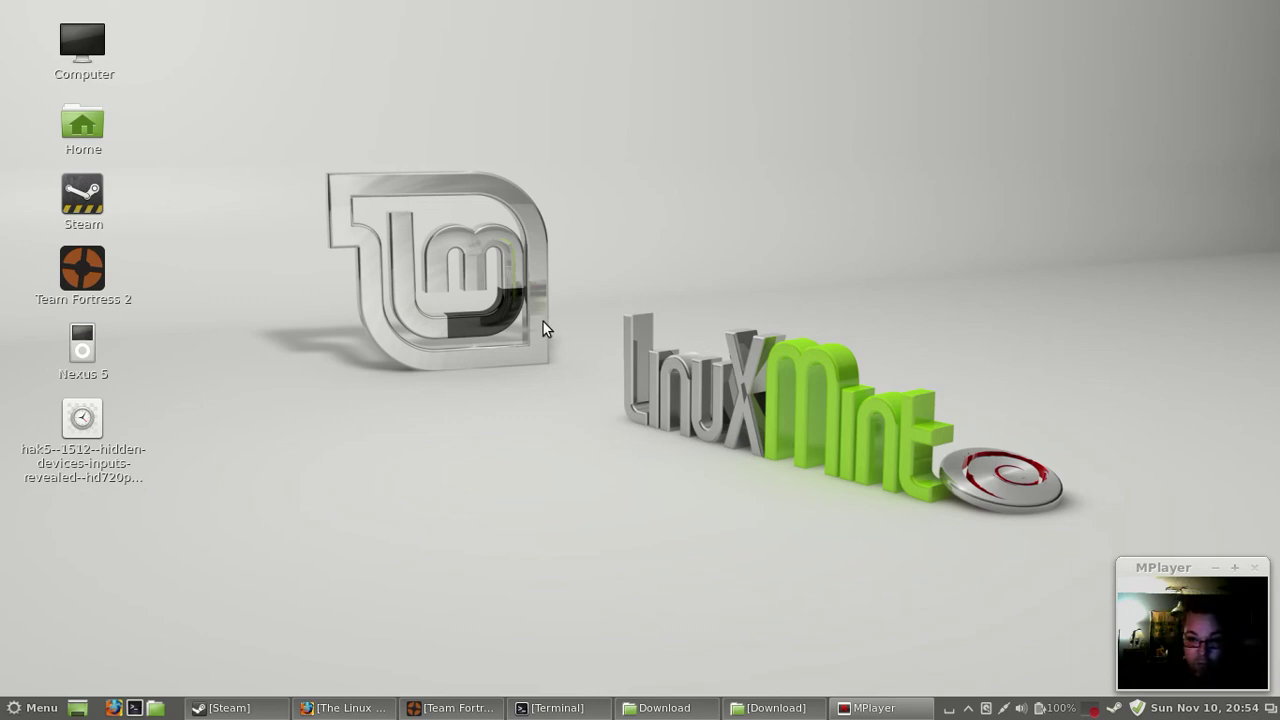
# Open the Nexus 5 device from the desktop to view its storage, and close the file window.
pyautogui.doubleClick(83, 346)
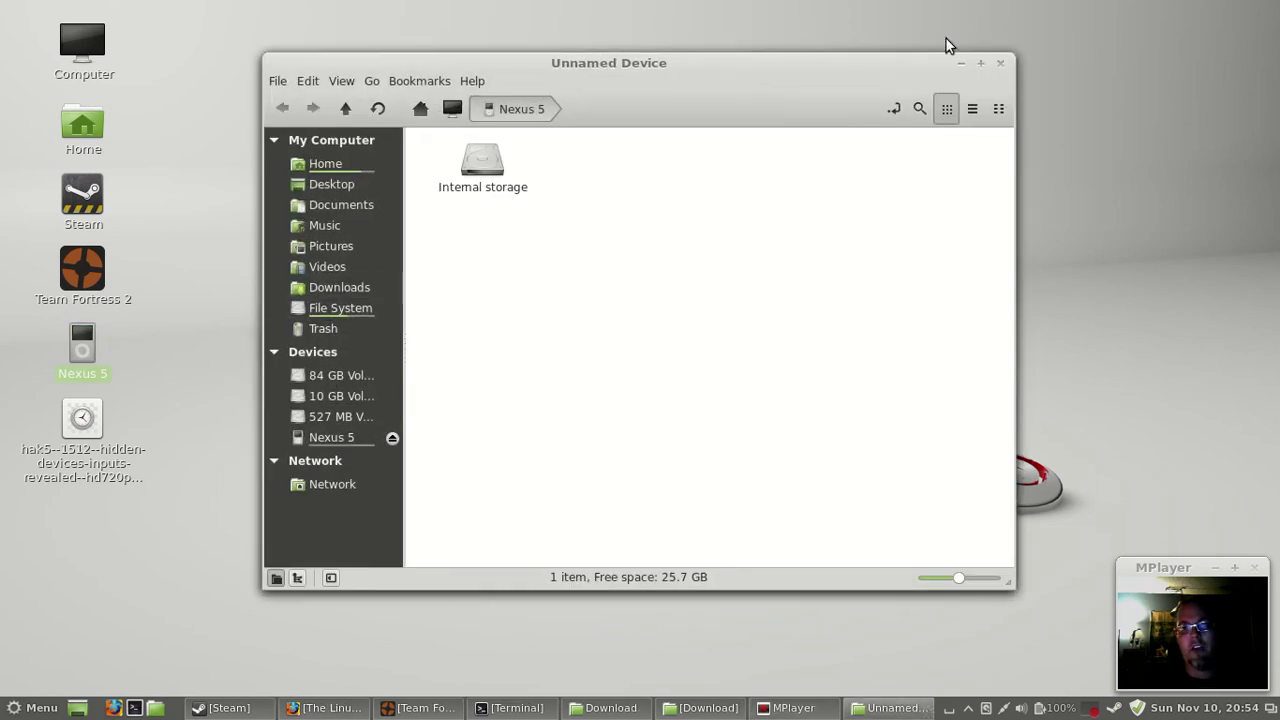
pyautogui.click(1000, 63)
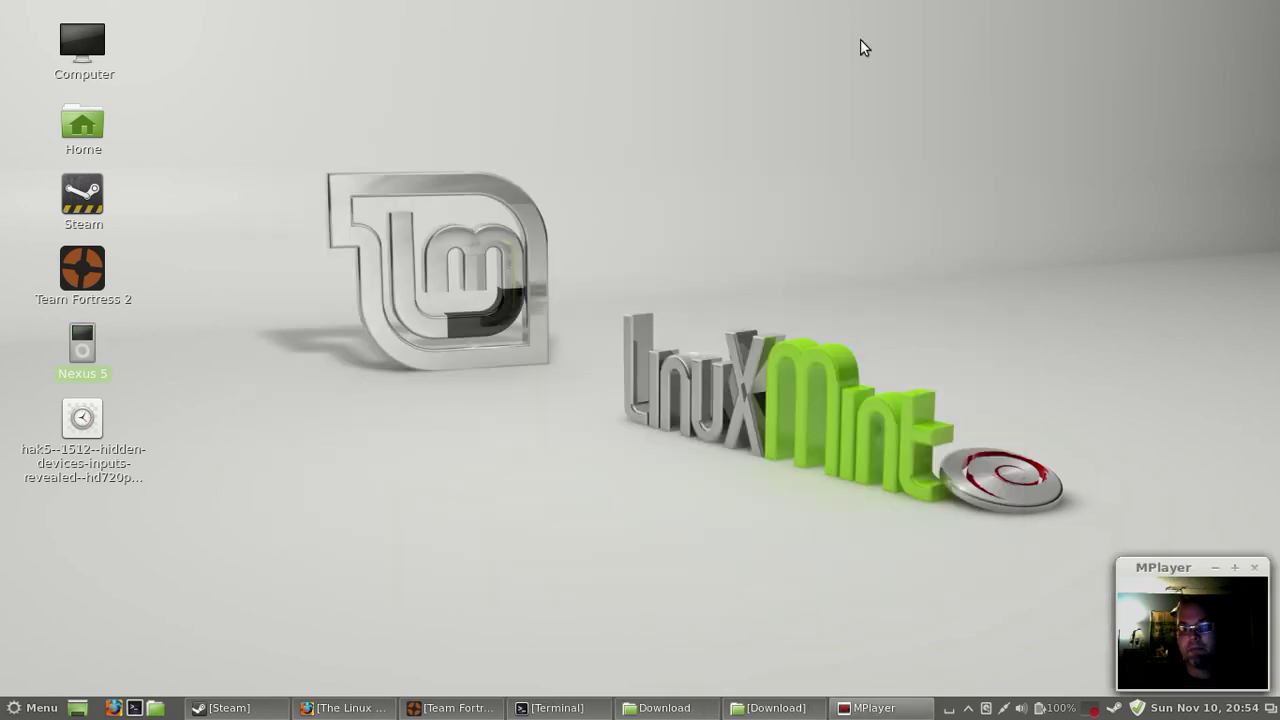